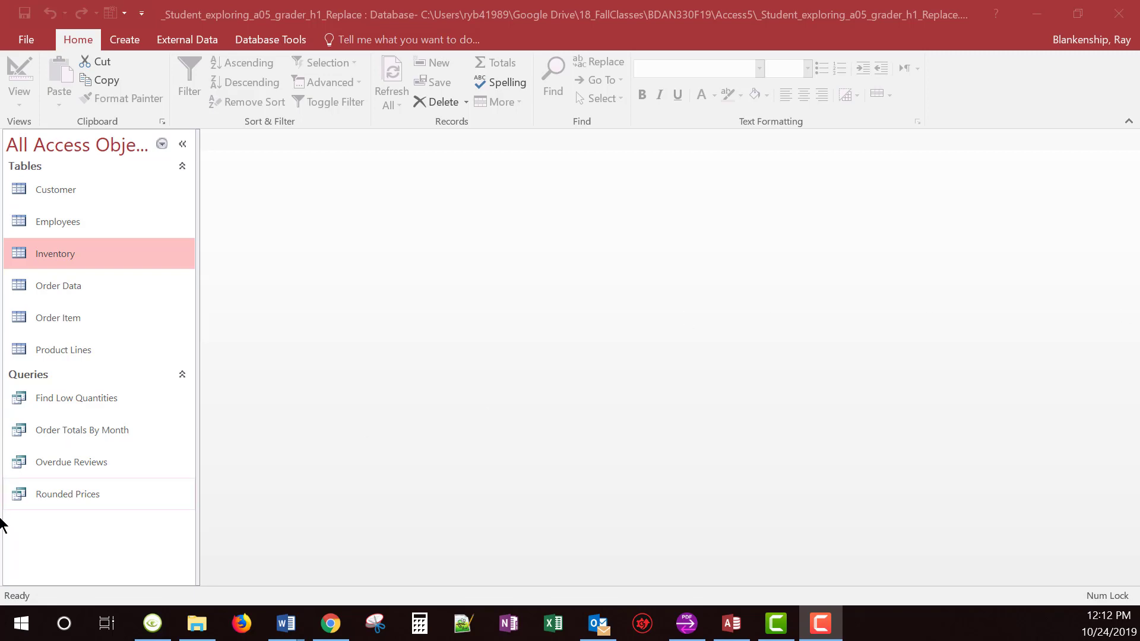
Open the Find Low Quantities query in Design View and set the OnHandQty criteria to >=1 And <=[Enter Threshold].
left_click(51, 403)
double_click(51, 401)
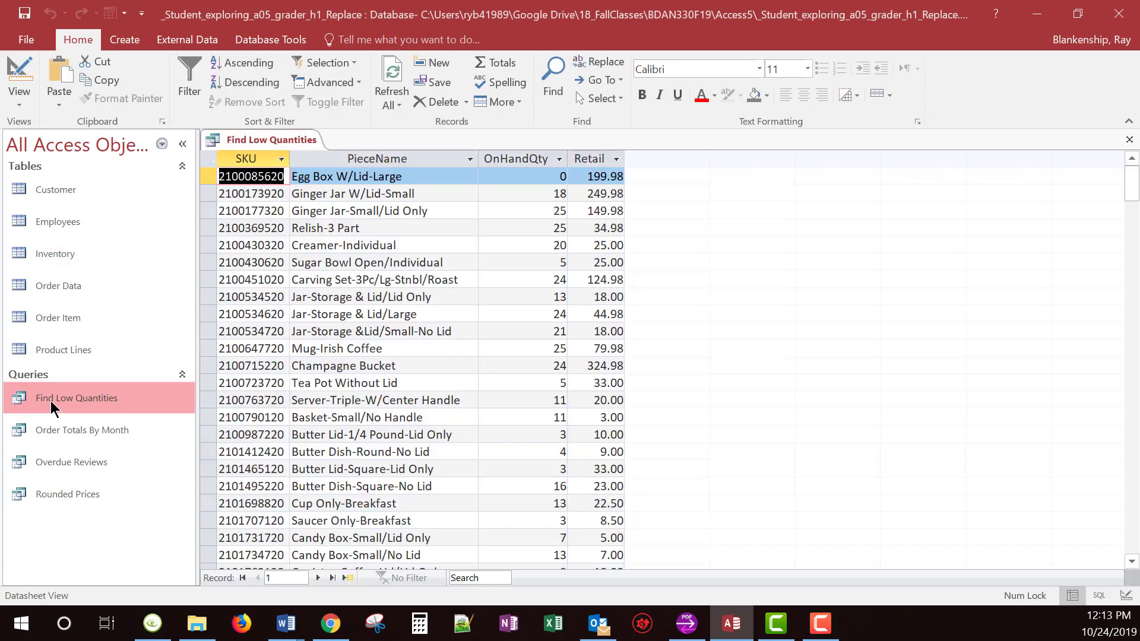
right_click(267, 148)
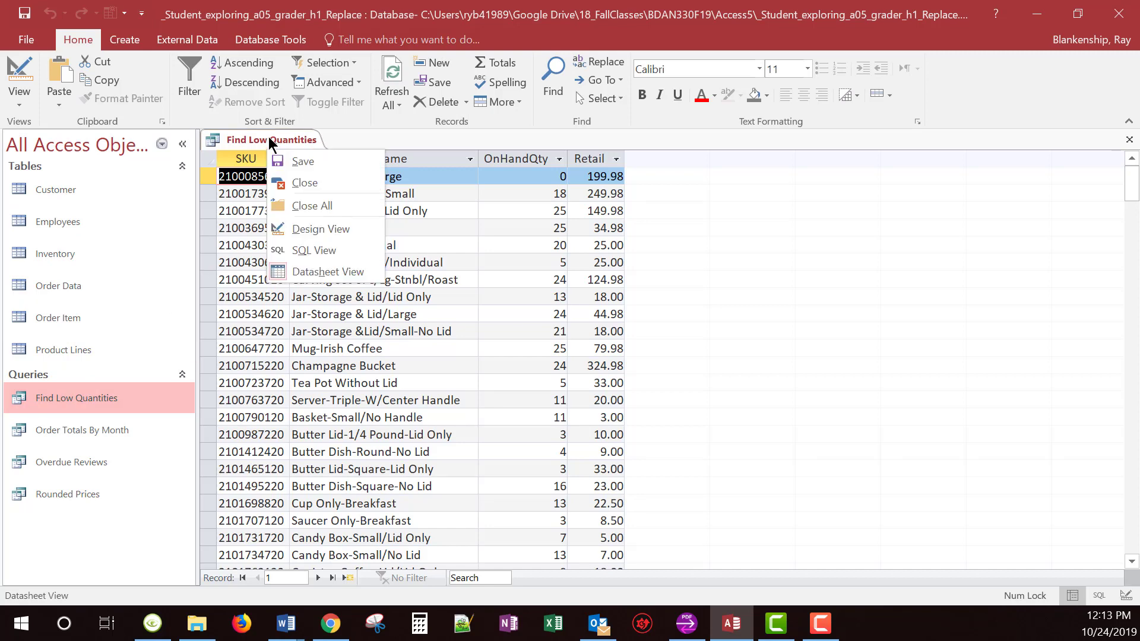
left_click(307, 231)
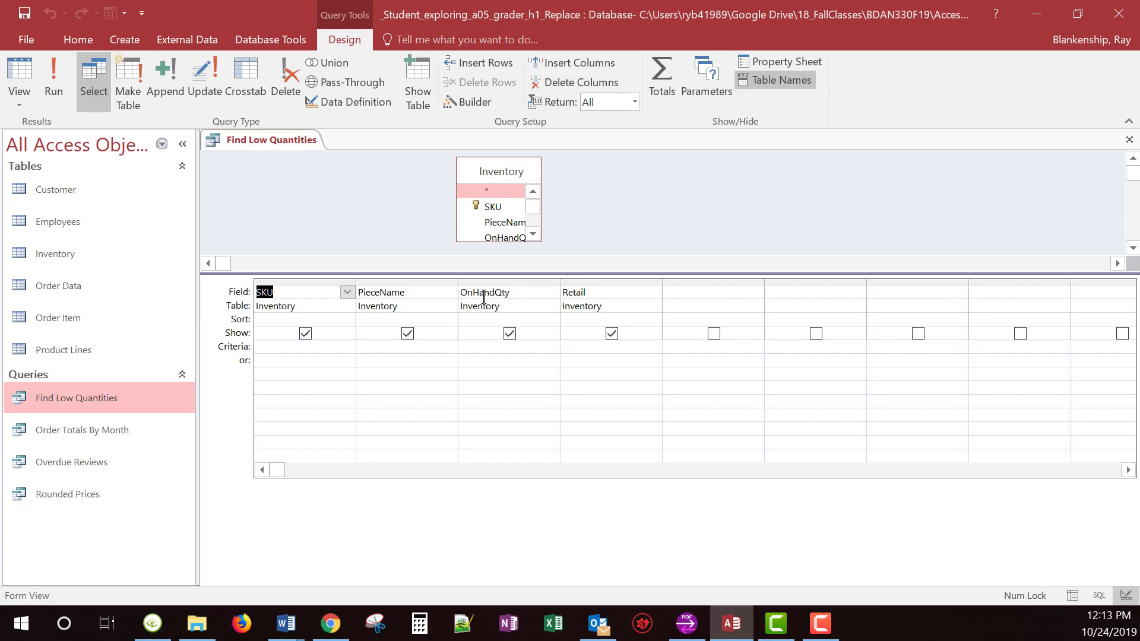
left_click(465, 346)
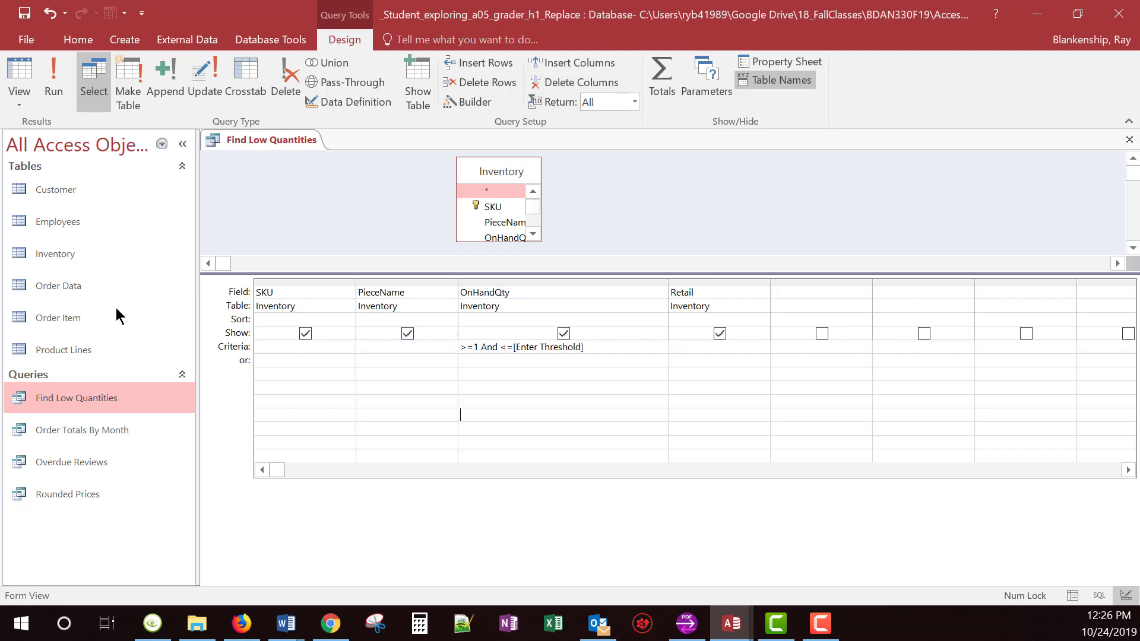
Show the Find Low Quantities query in Datasheet View with a threshold of 2.
right_click(273, 138)
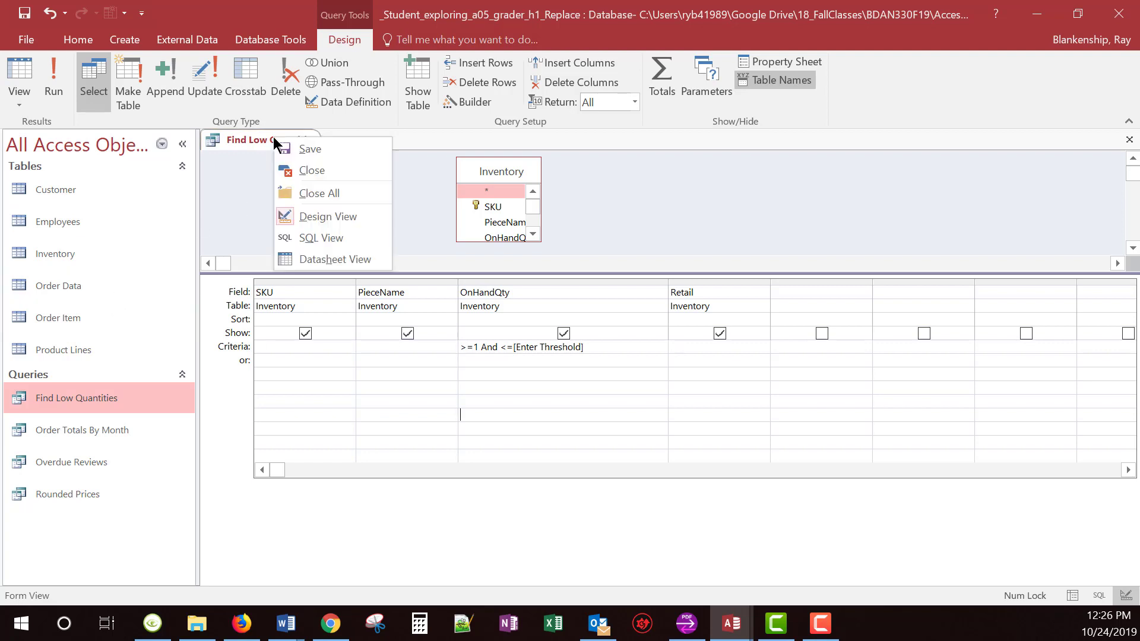
left_click(300, 261)
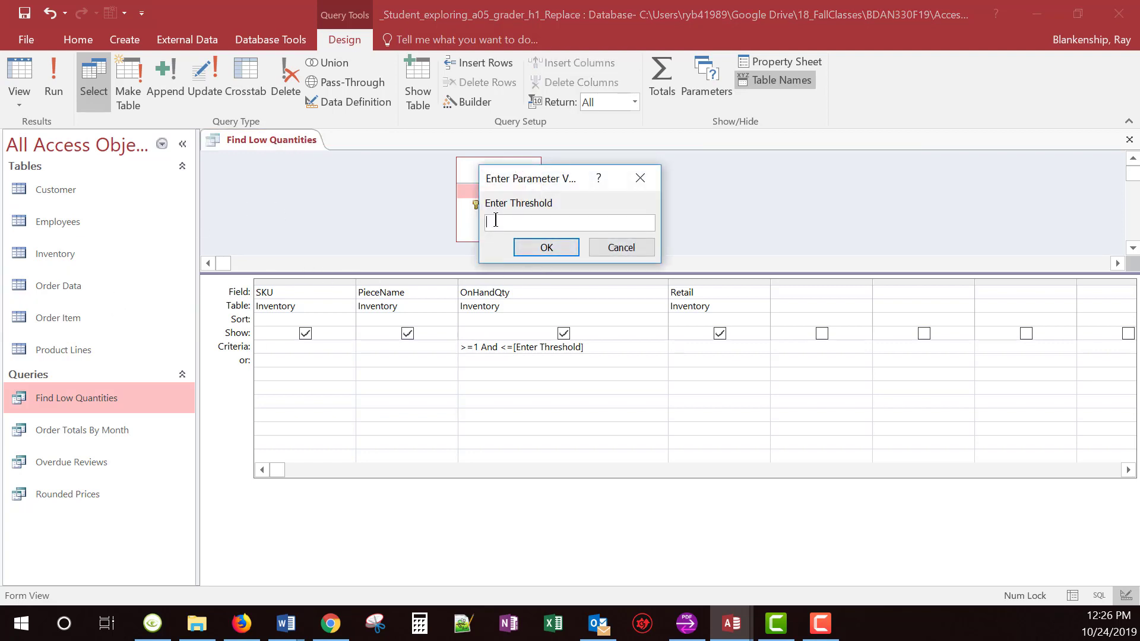
type("2")
left_click(565, 253)
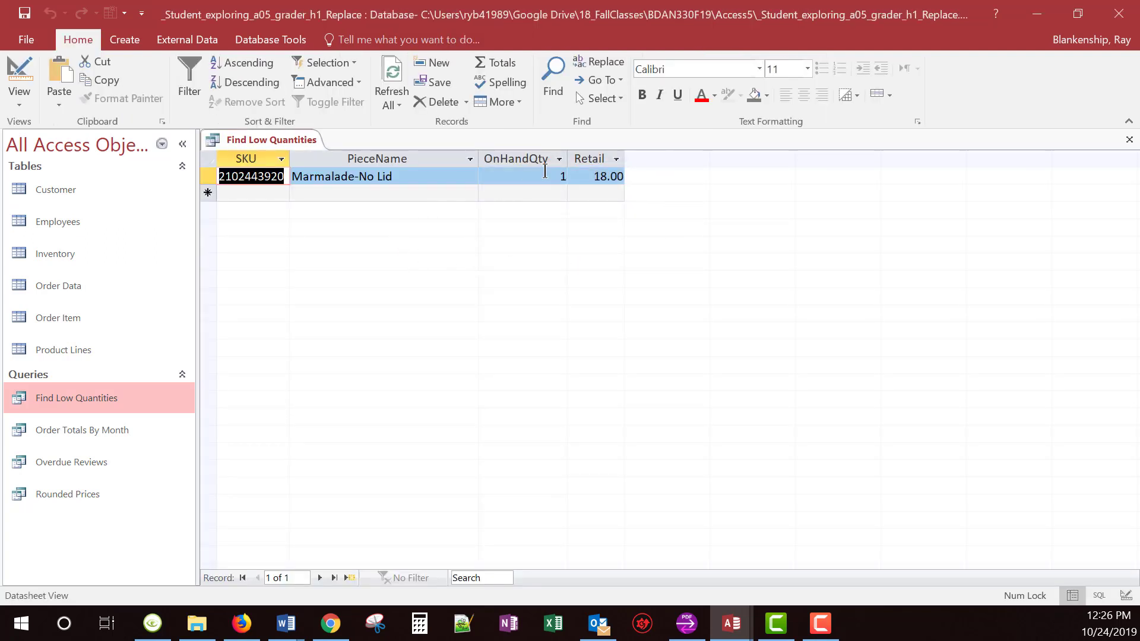
Save and close the Find Low Quantities query.
right_click(296, 138)
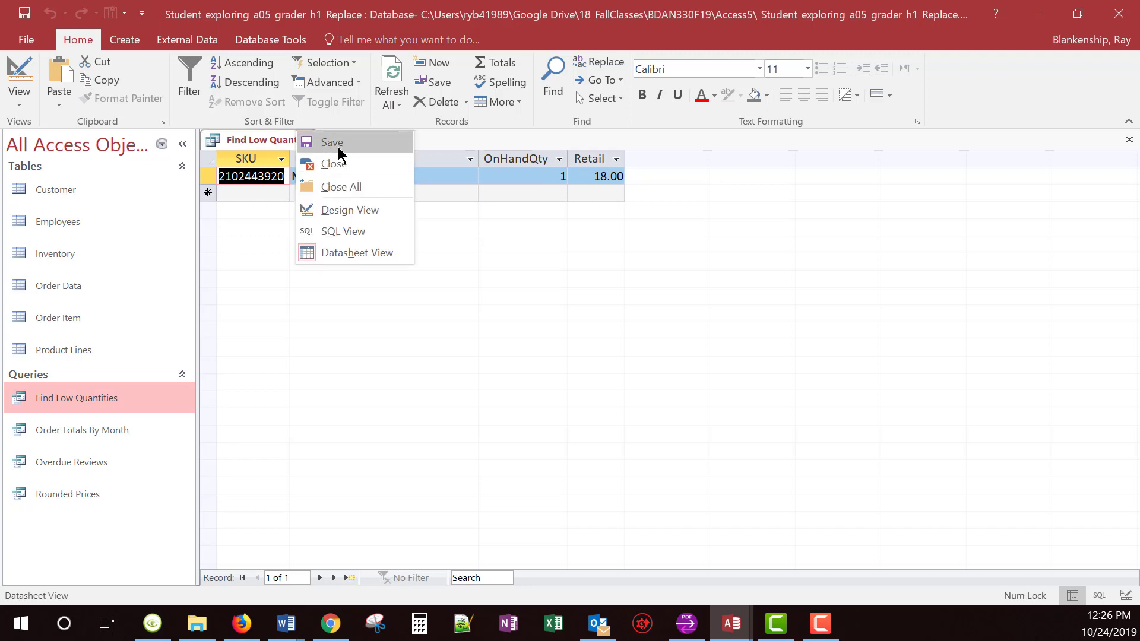
left_click(337, 146)
right_click(290, 141)
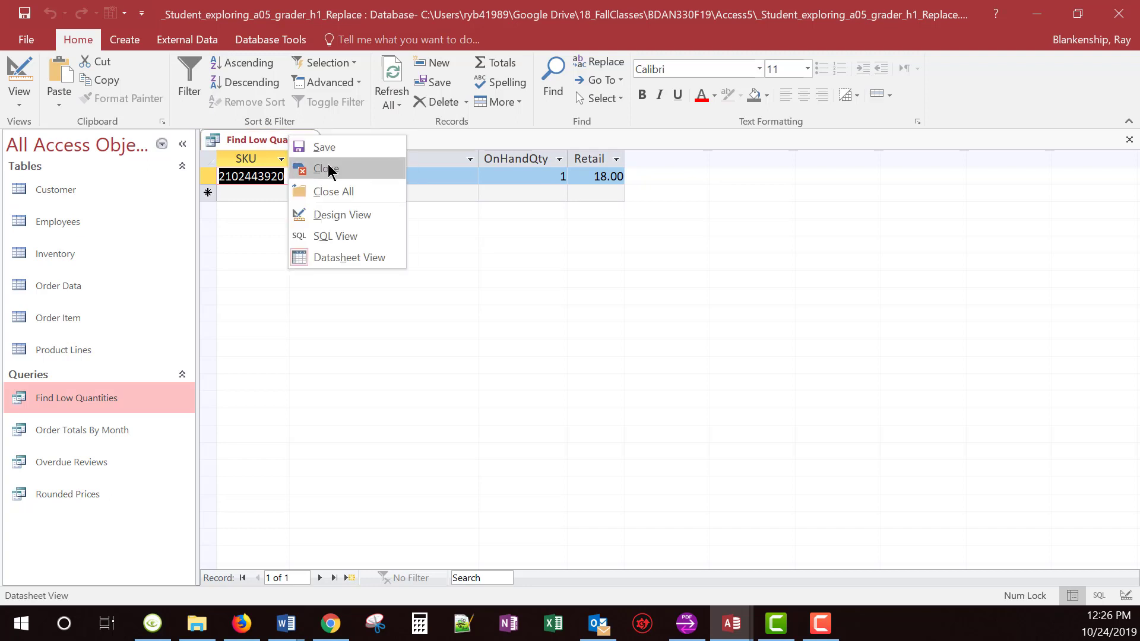
left_click(324, 168)
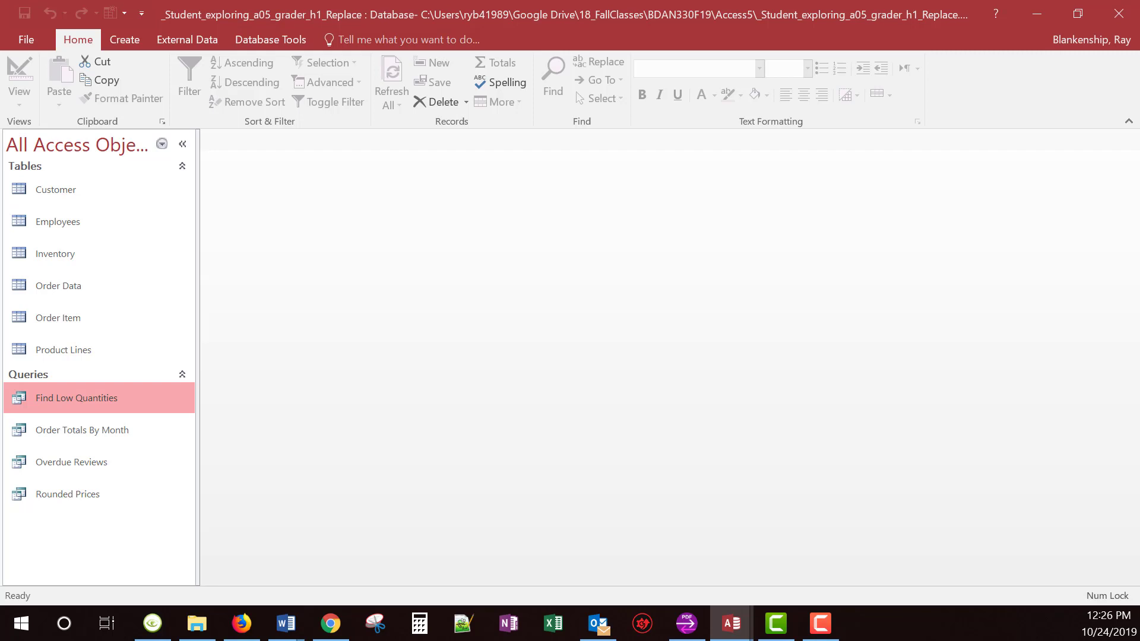
Open the Rounded Prices query in Design View and enlarge the Inventory table box to show all its fields.
left_click(61, 497)
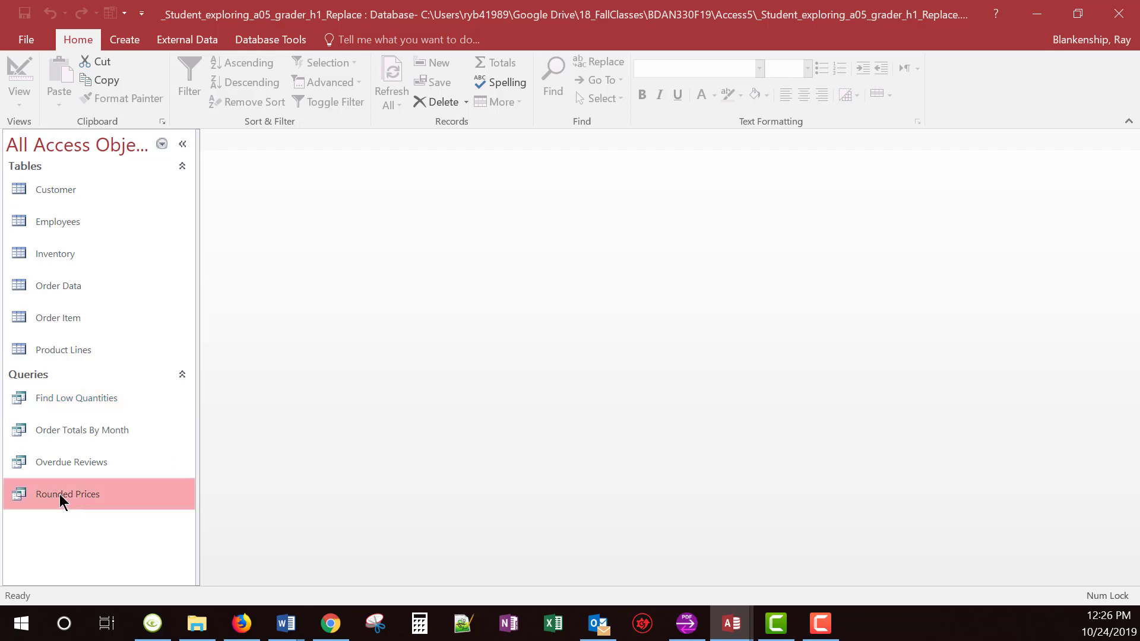
double_click(59, 494)
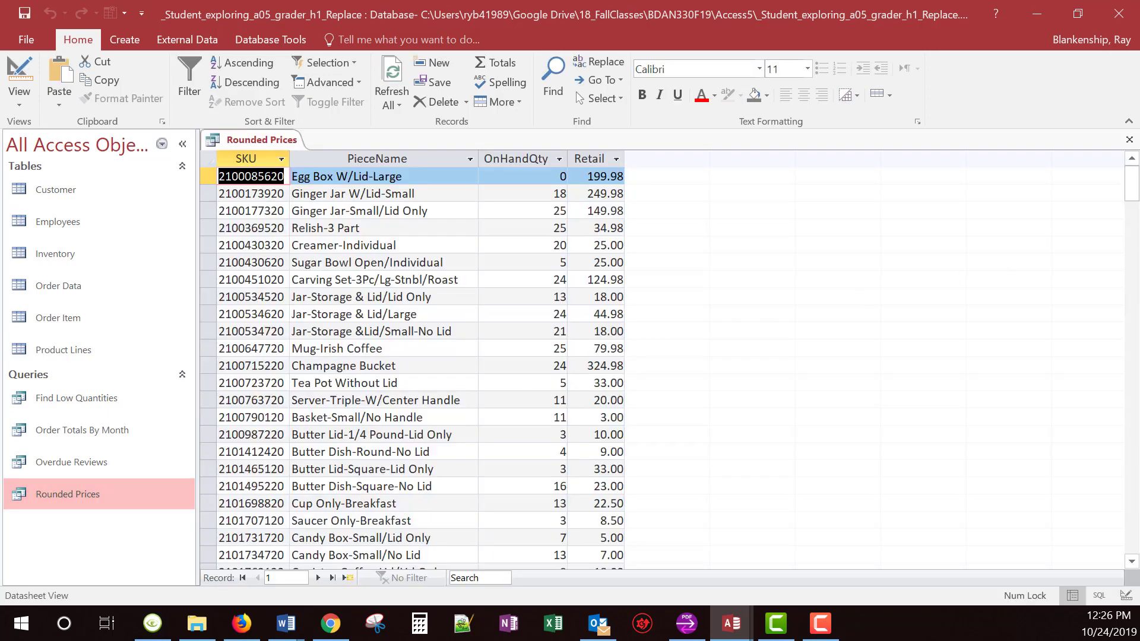
right_click(274, 142)
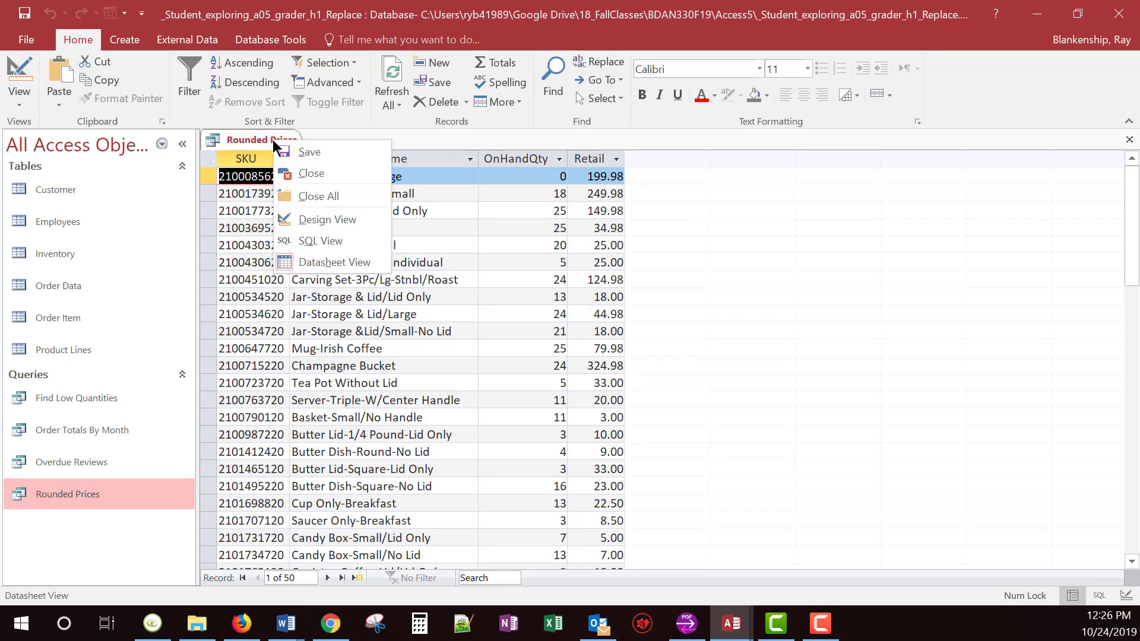
left_click(327, 220)
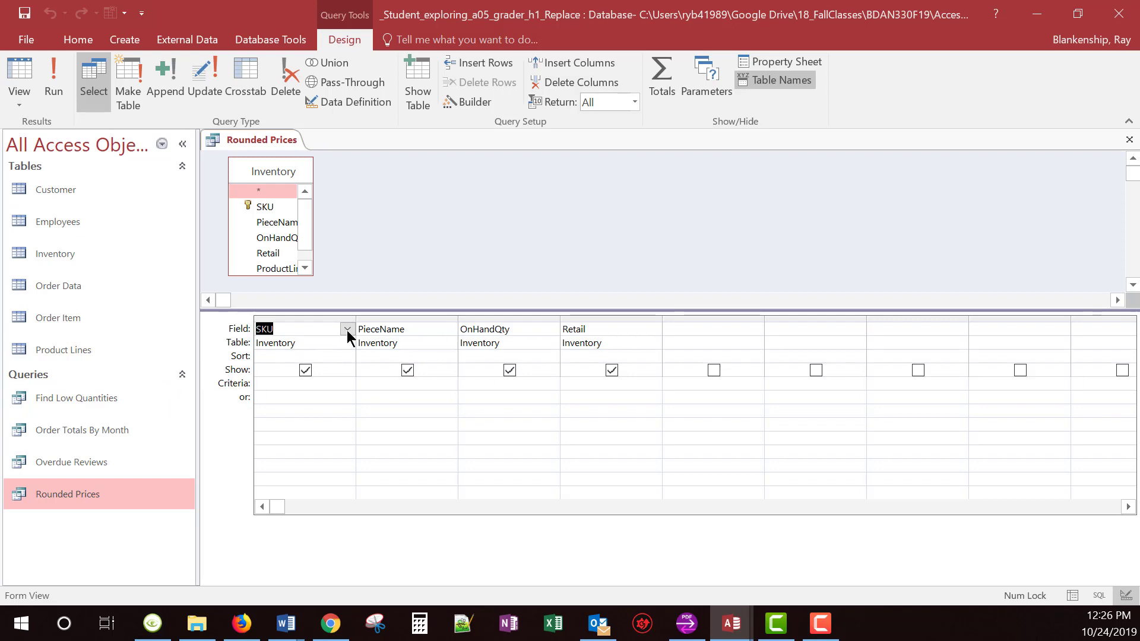
left_click_drag(313, 275, 485, 291)
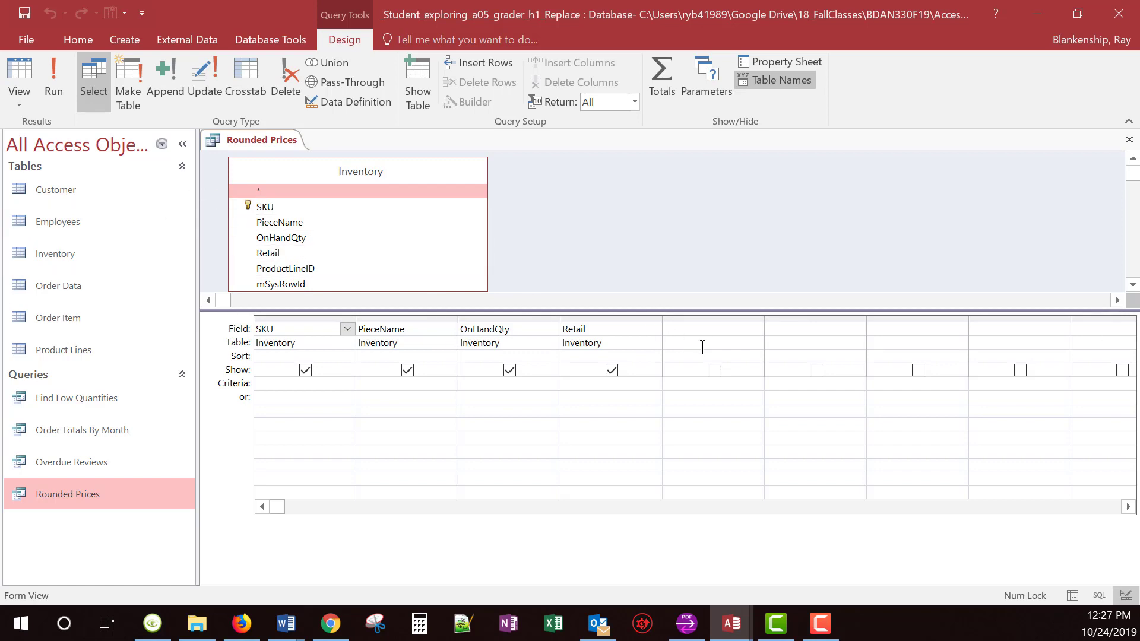
Add the calculated field RoundedRetail: Round([Retail]) in the first blank column and widen that column to fit.
left_click(677, 334)
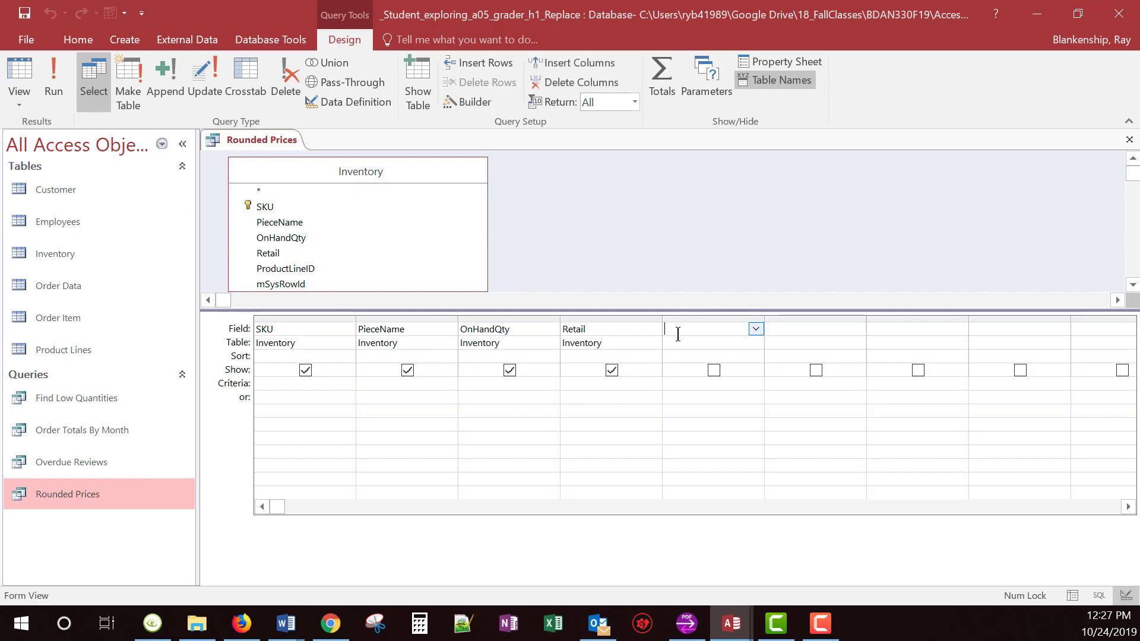
type("Round([Retail])")
key("Home")
type("RoundedRetail:")
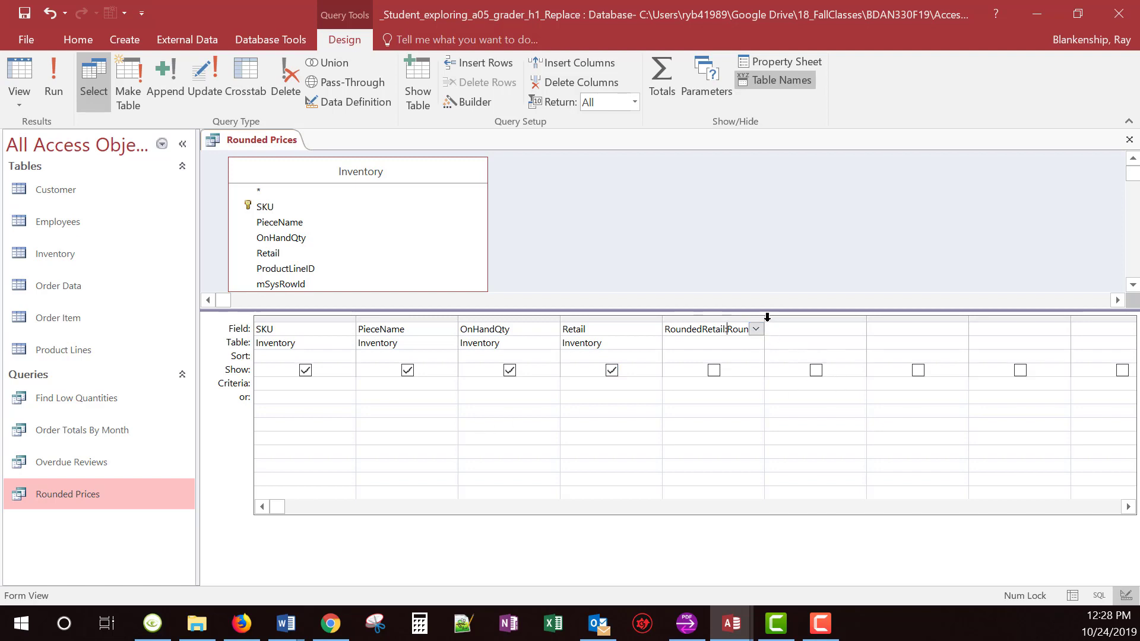
left_click_drag(765, 315, 822, 315)
key("alt+Tab")
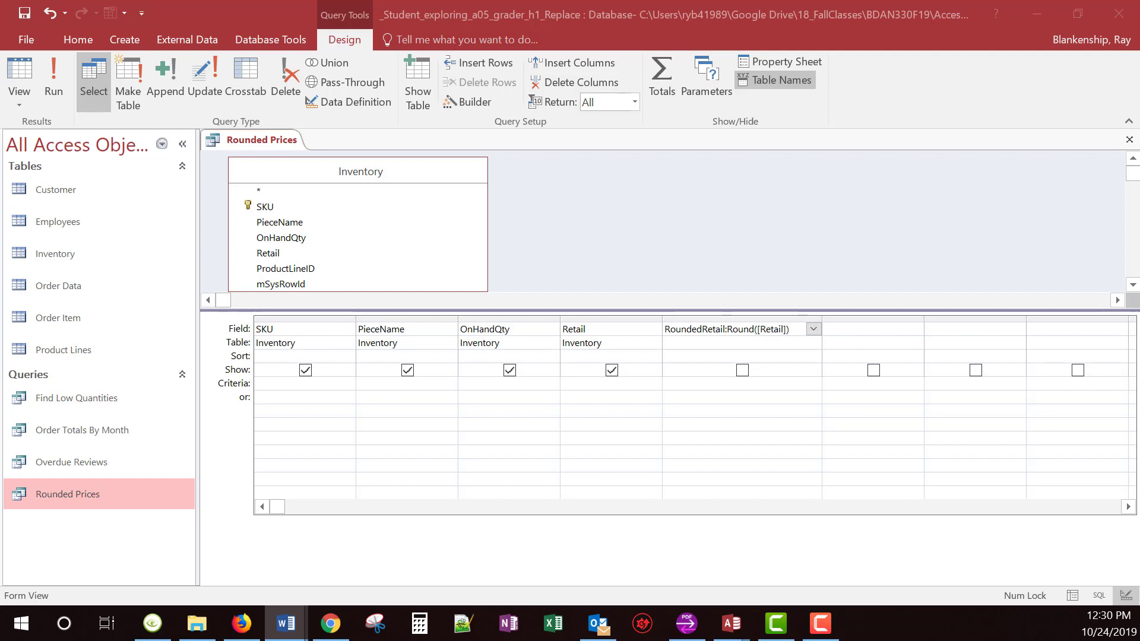
left_click(869, 319)
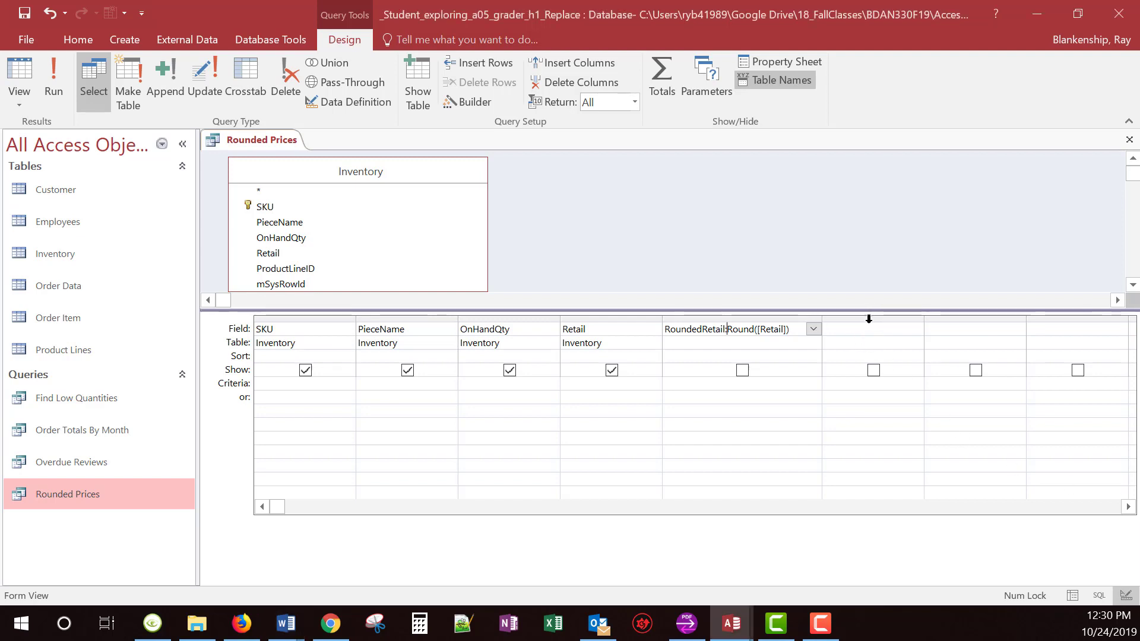
Add the calculated field Class: IIf([RoundedRetail]>=100,"Luxury","Everyday") in the next blank column and widen that column.
left_click(837, 327)
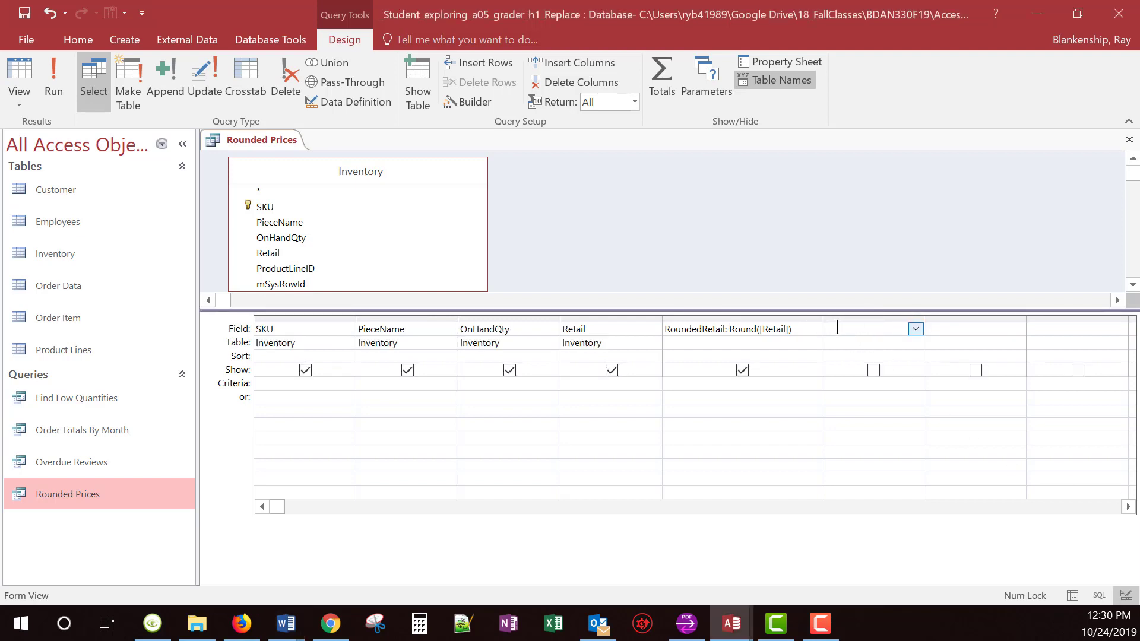
type("Class:")
type("IIf([")
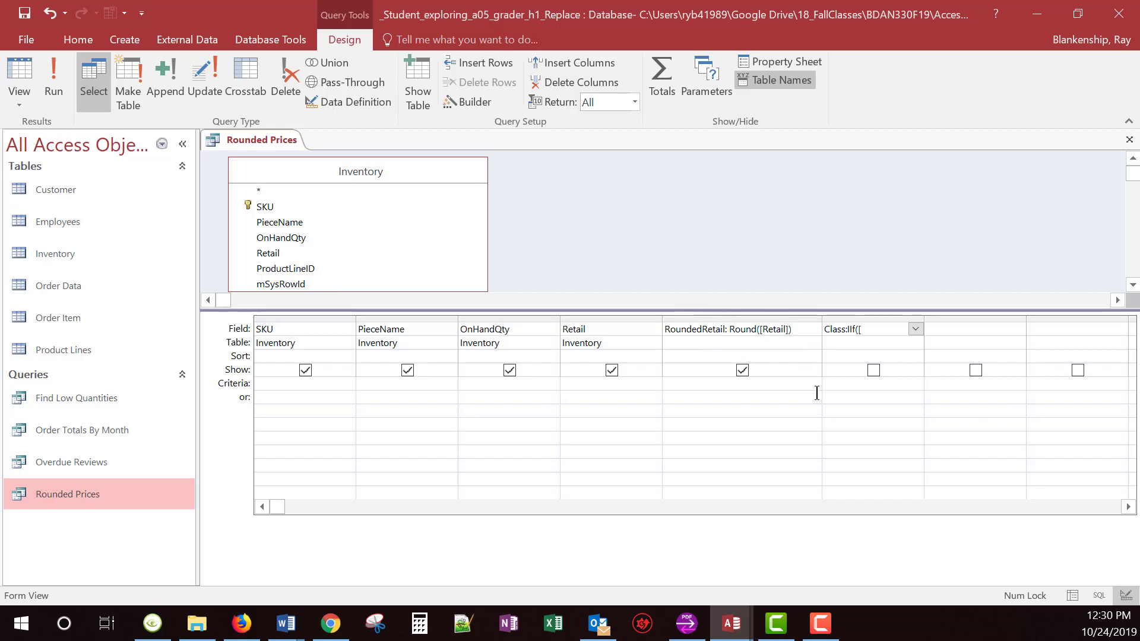
type("RoundedRe")
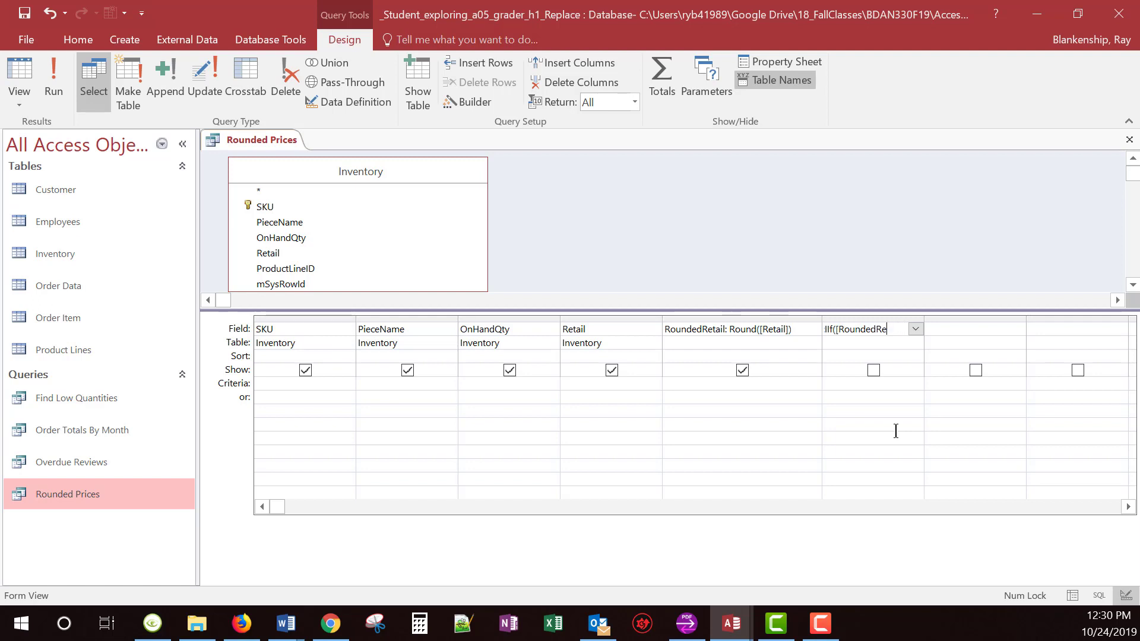
type("tail]")
left_click_drag(924, 315, 1068, 318)
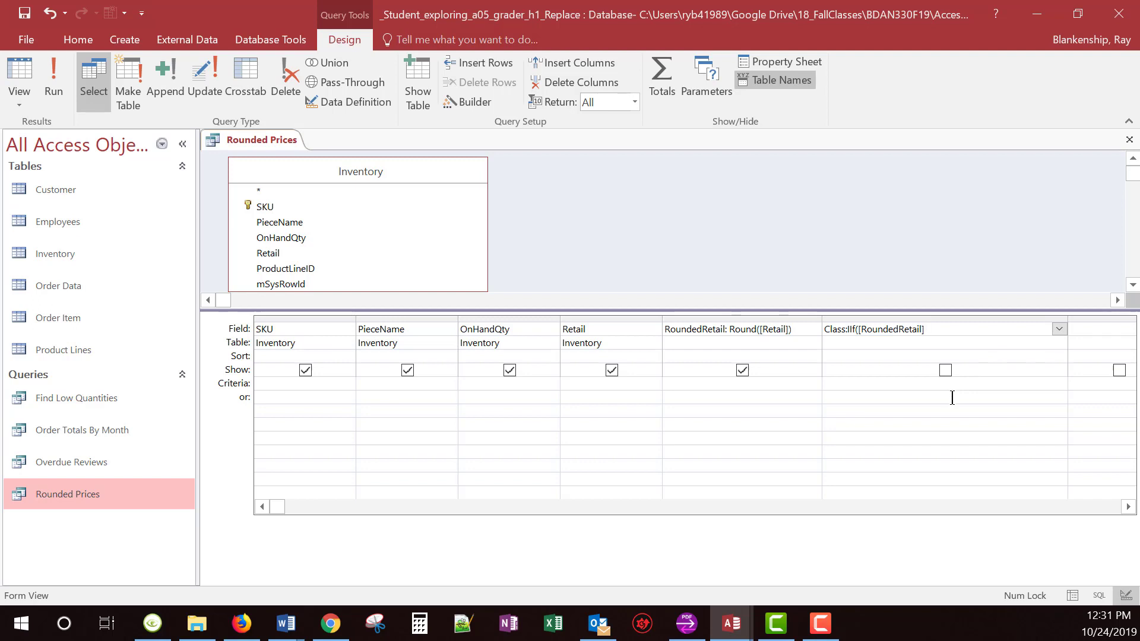
type(">=100,\"Luxury\",\"Everyday")
Run the Rounded Prices query and look through the RoundedRetail and Class values.
left_click(53, 67)
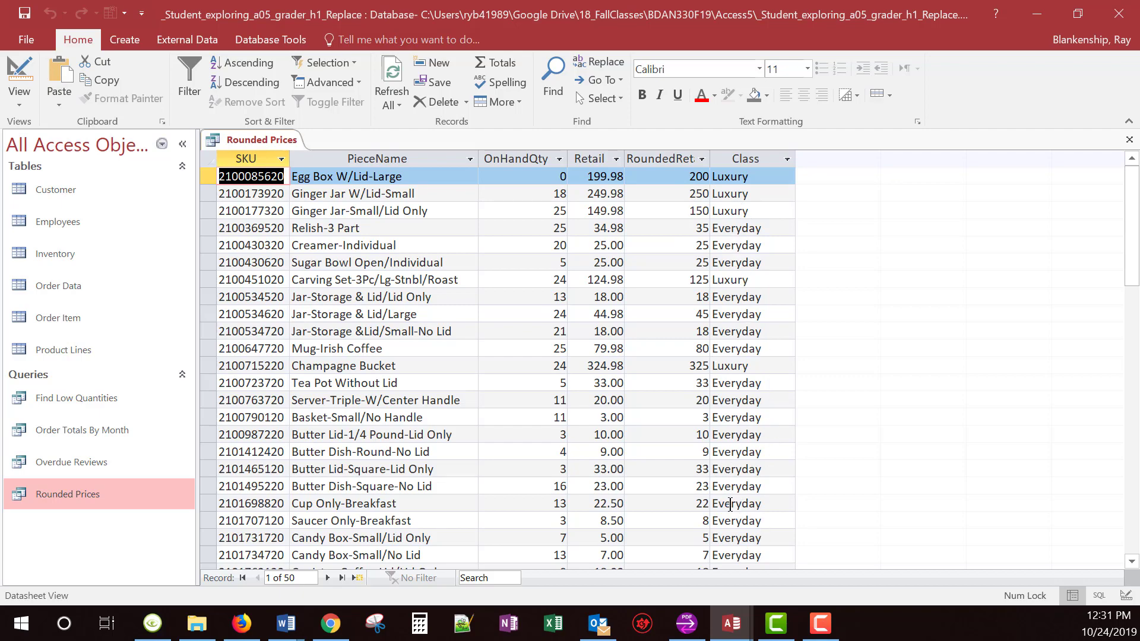
scroll(739, 505, "down", 10)
scroll(727, 496, "up", 7)
scroll(722, 493, "up", 3)
Save and close the Rounded Prices query.
right_click(279, 142)
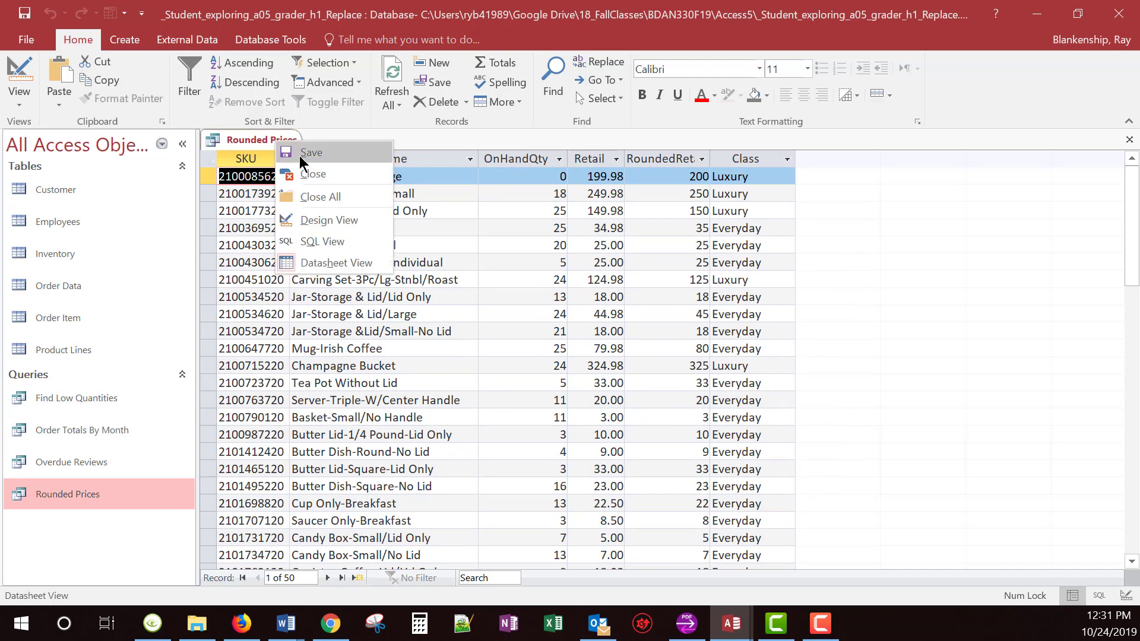
left_click(271, 140)
right_click(271, 139)
left_click(318, 171)
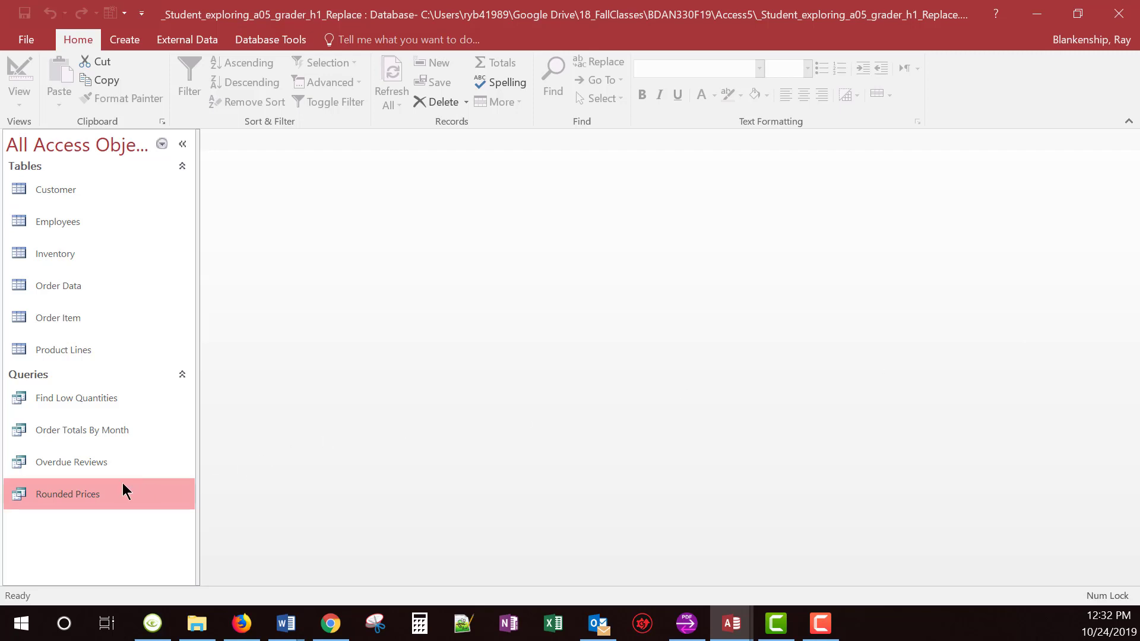
Open the Overdue Reviews query in Design View.
left_click(46, 466)
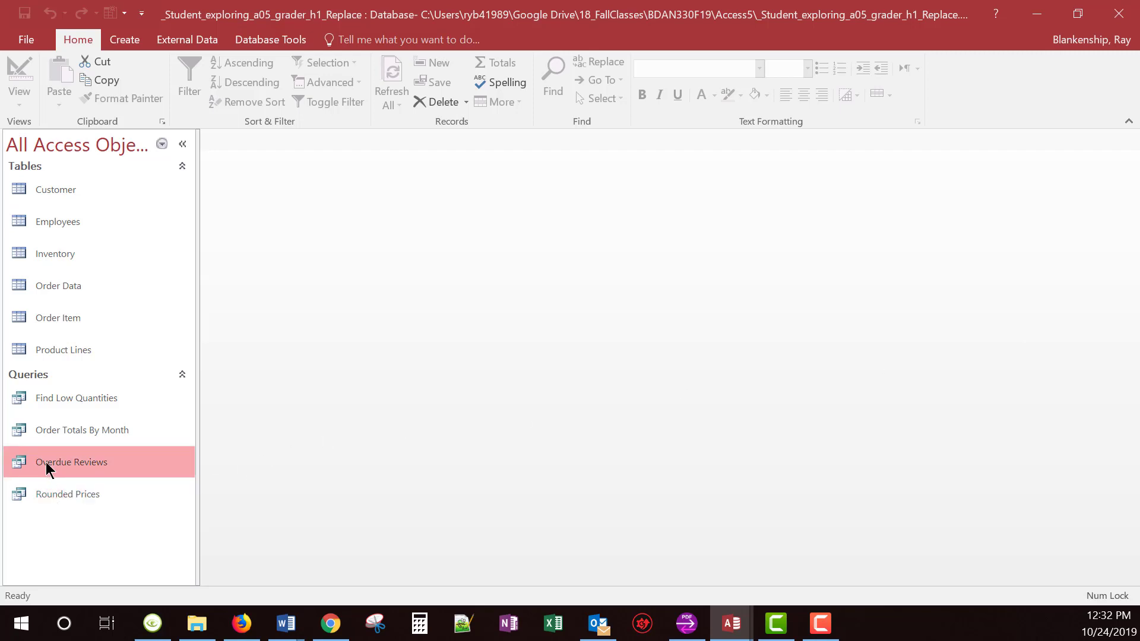
double_click(47, 466)
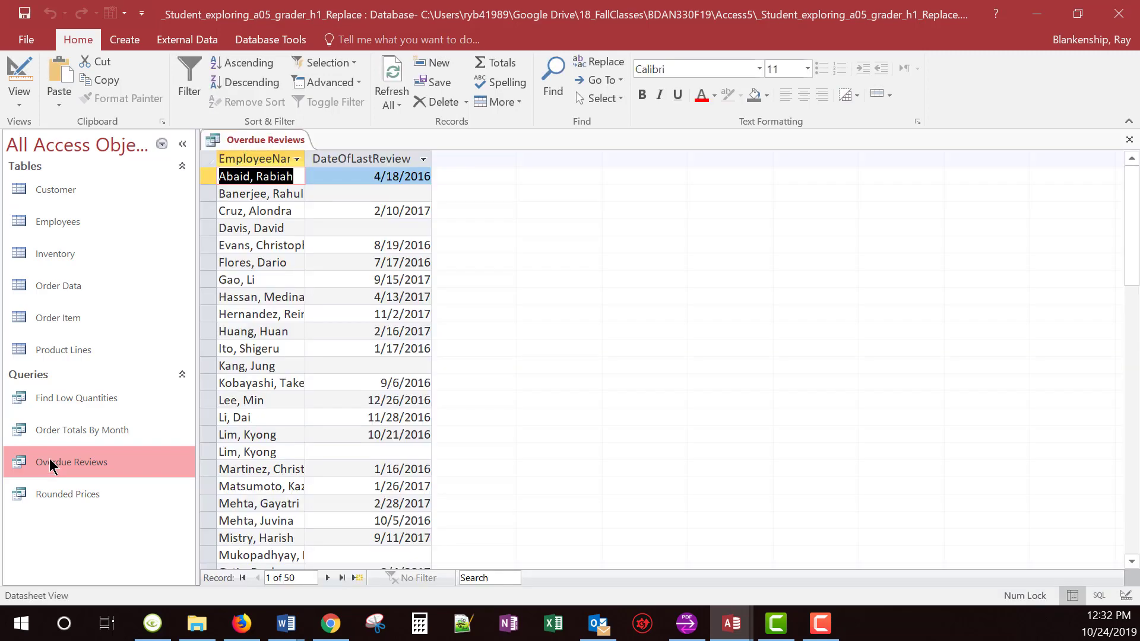
right_click(269, 138)
left_click(320, 213)
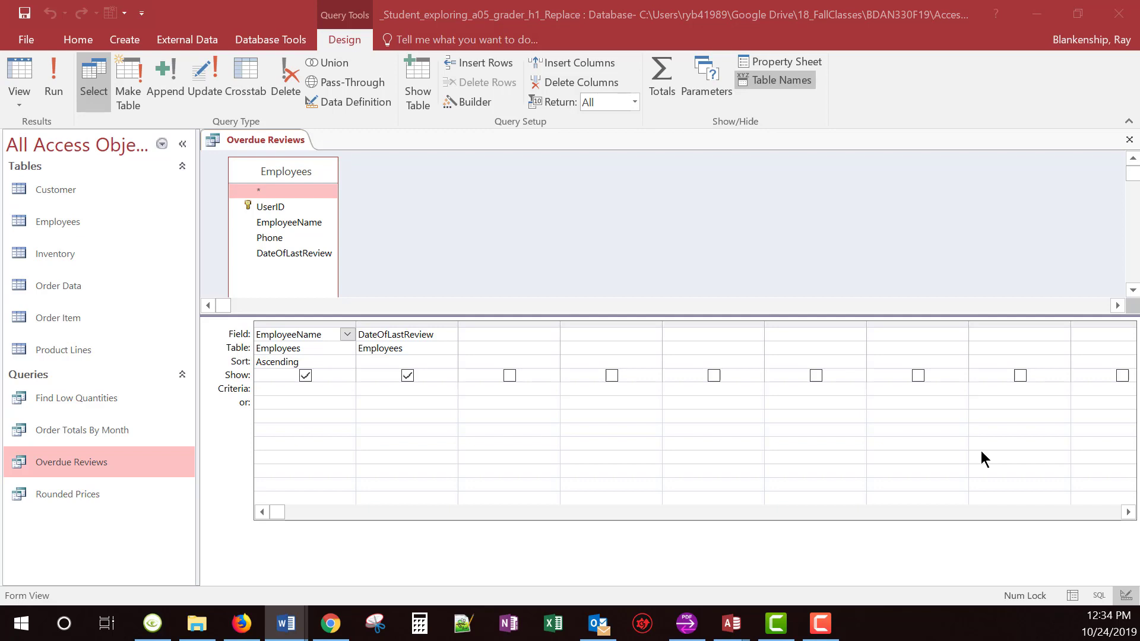
Start a calculated field named RefiewStatus: in the first blank column and widen that column.
left_click(482, 334)
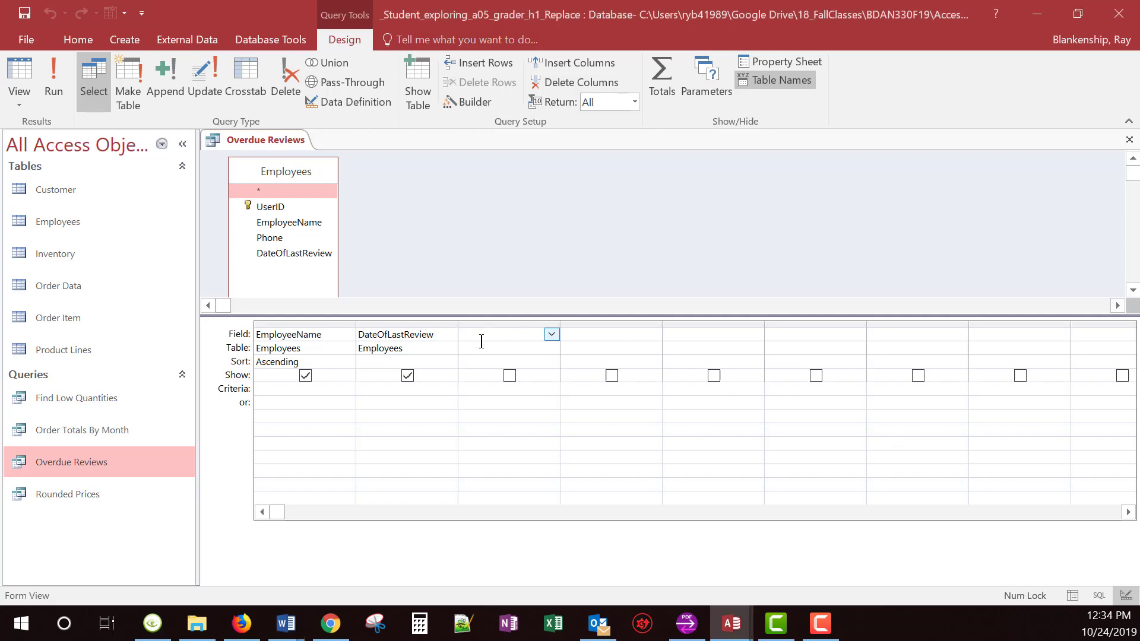
type("RefiewStatus:")
left_click_drag(560, 325, 744, 325)
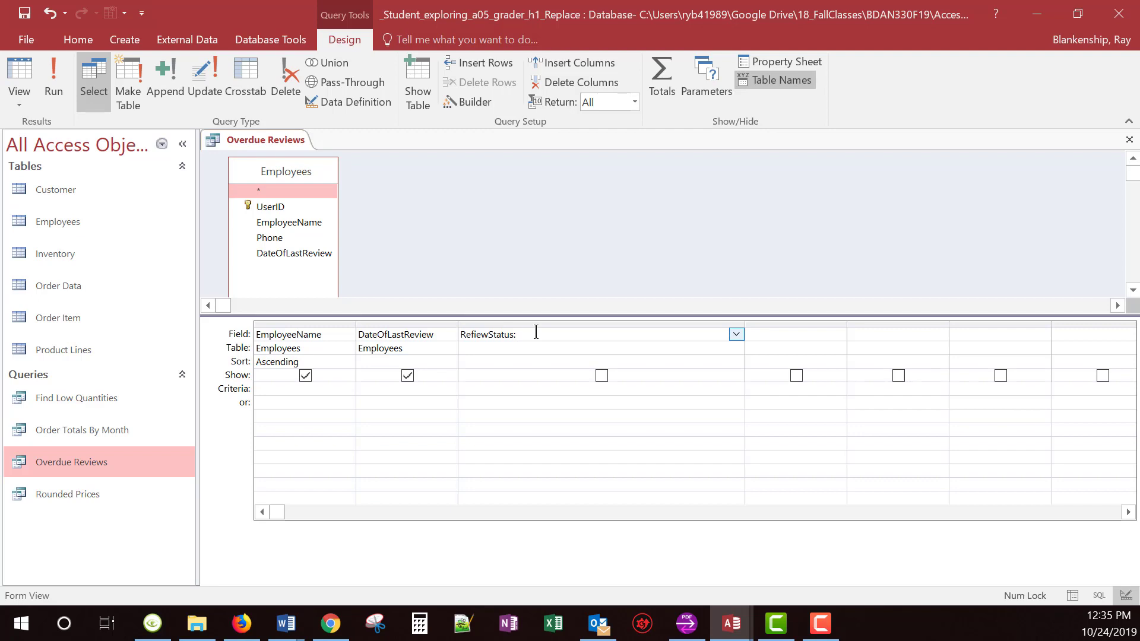
Begin the RefiewStatus expression with an IIF function that tests IsNull([DateofLastReview].
type("II")
key("BackSpace")
key("BackSpace")
type("IIF")
type("(")
type("[sNu")
key("BackSpace")
type("ll(")
type("DateofLastReview")
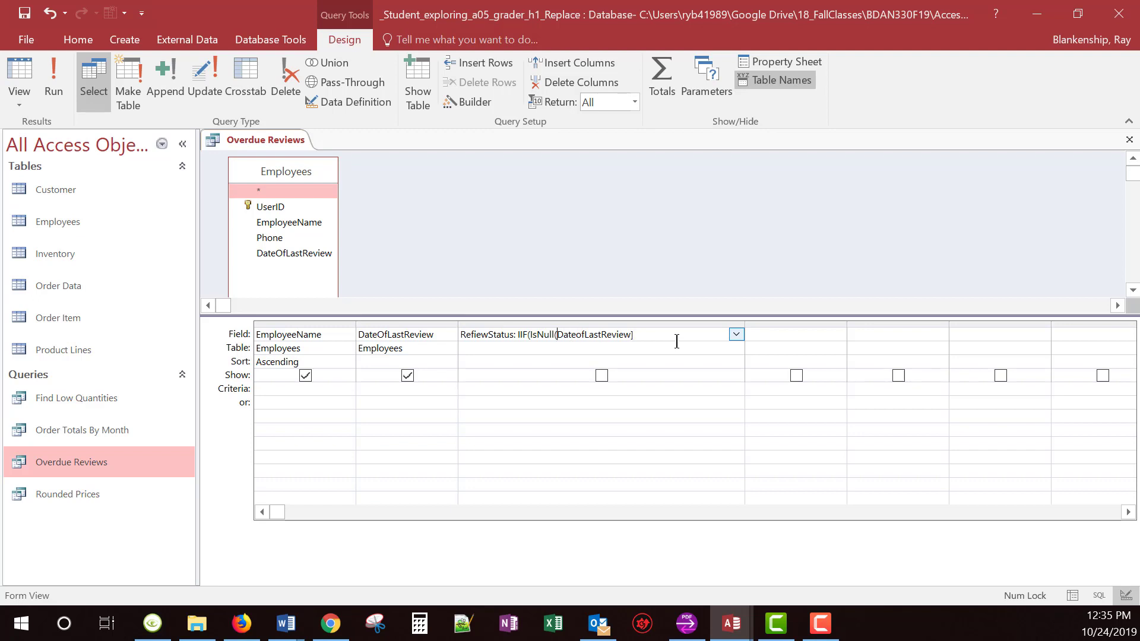
type("[")
Complete the RefiewStatus IIF expression with "Overdue" as the true result and an empty string "" as the false result, including all closing parentheses.
type("),\"Overdue\"")
type(",\"\"")
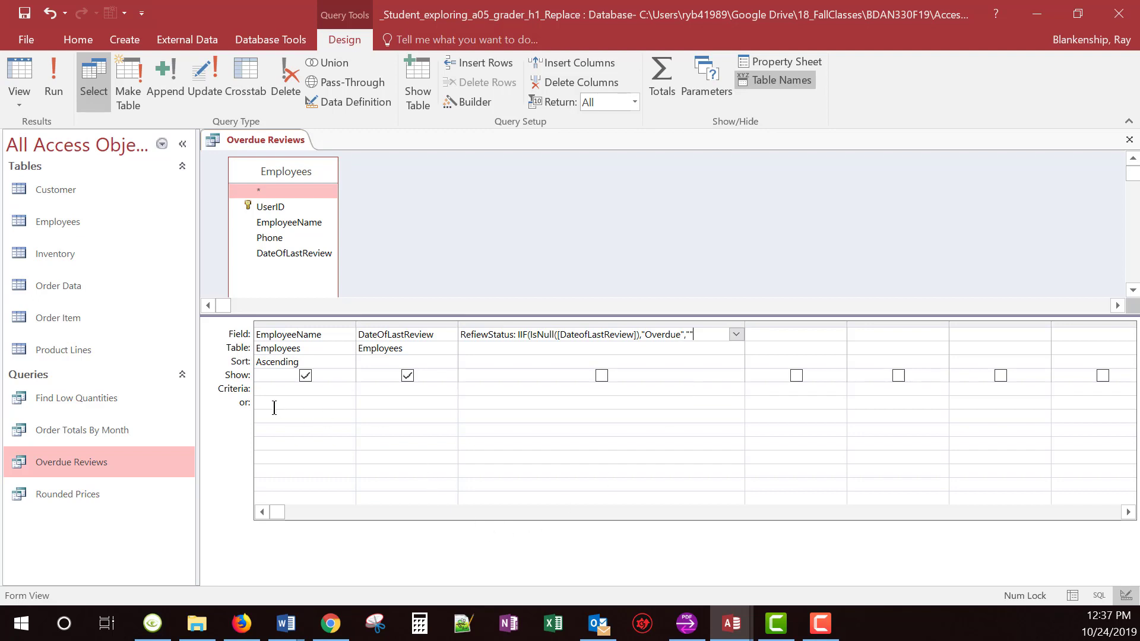
left_click(478, 388)
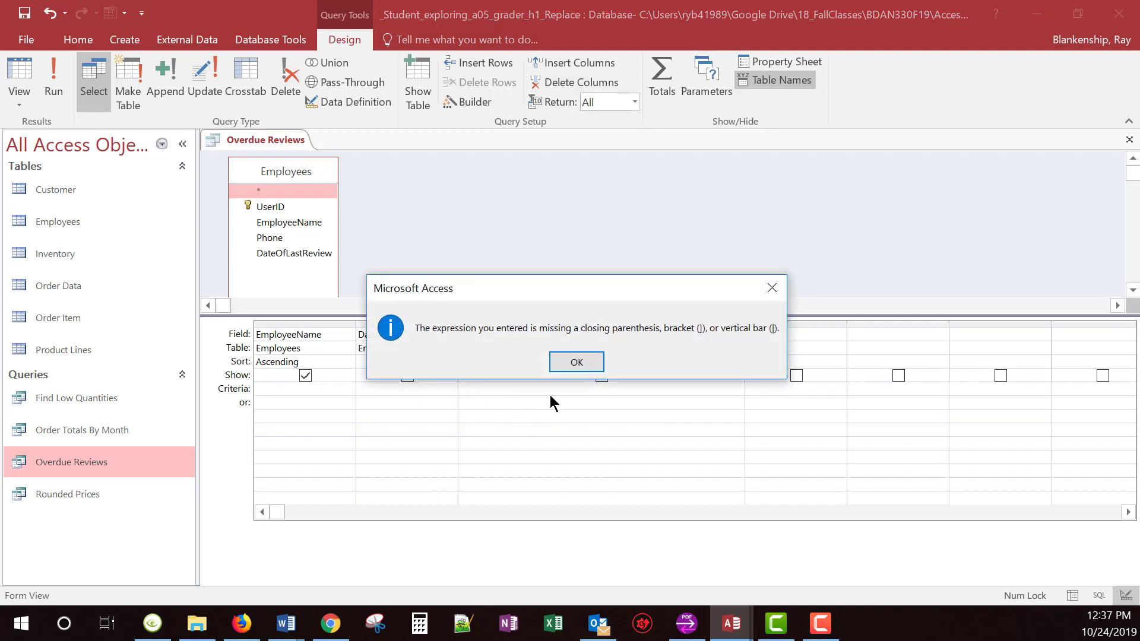
left_click(575, 362)
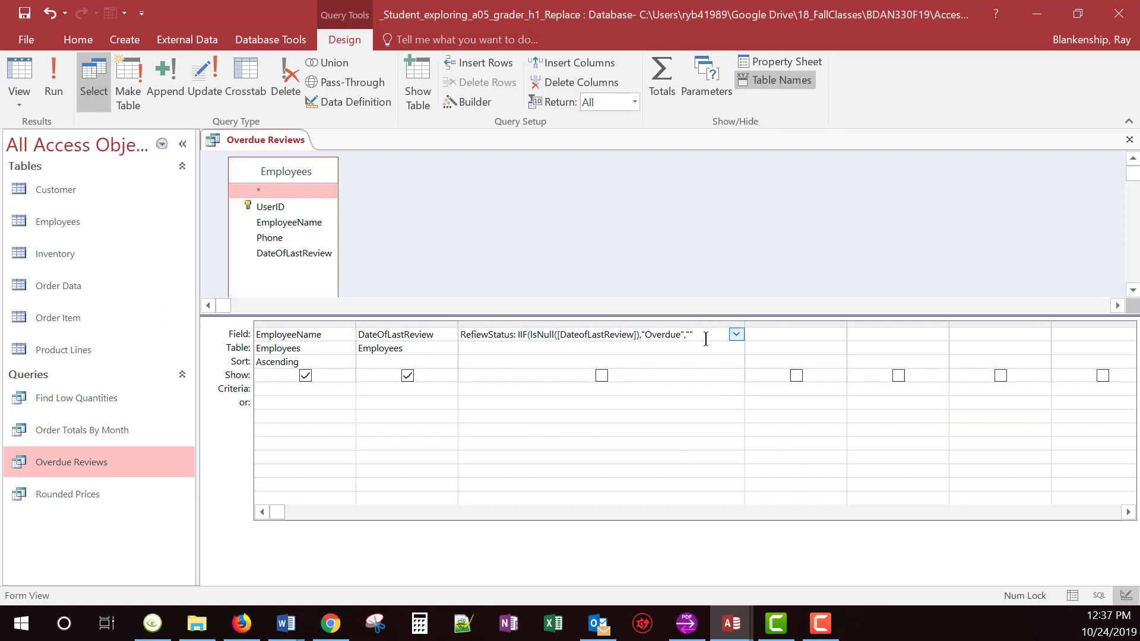
type(")")
Add the criterion Overdue to the RefiewStatus column and run the query.
left_click(502, 390)
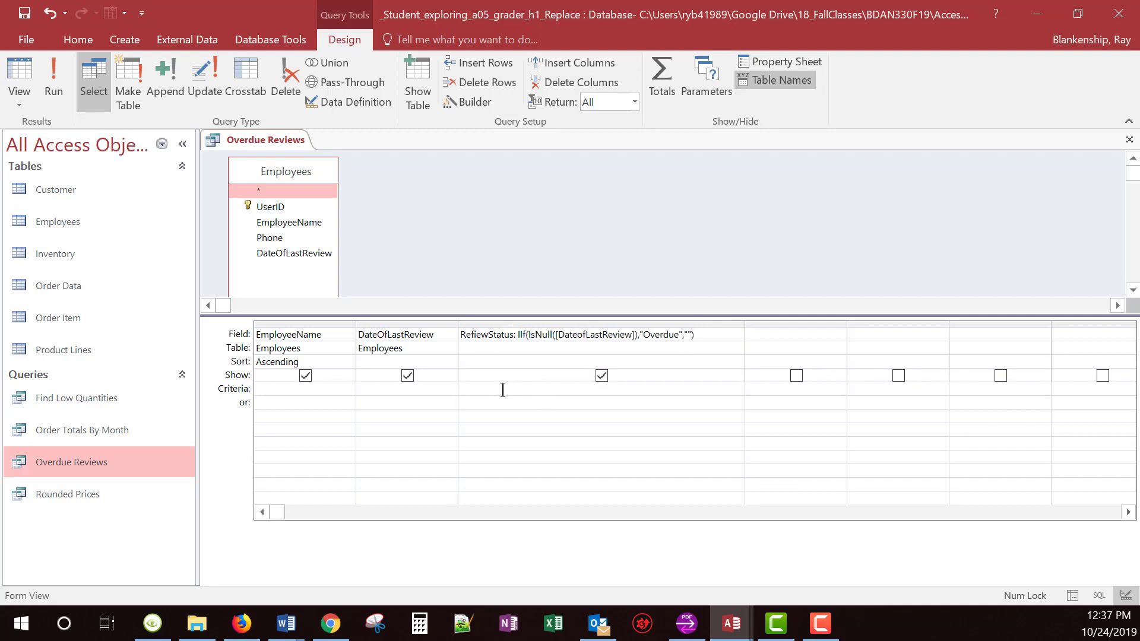
type("Overdue")
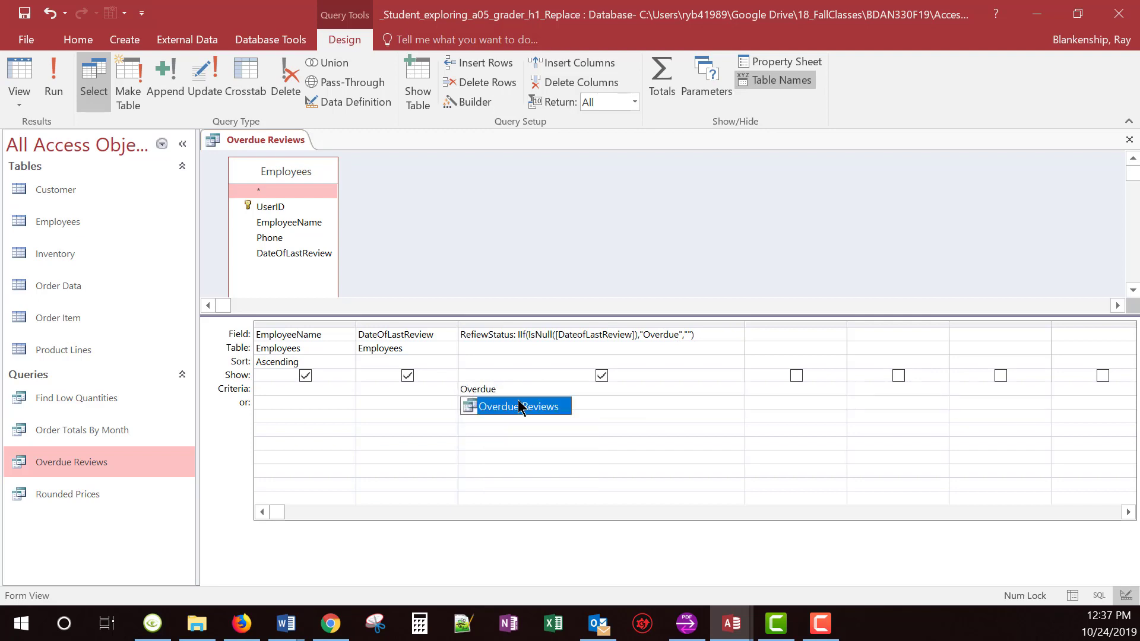
left_click(527, 441)
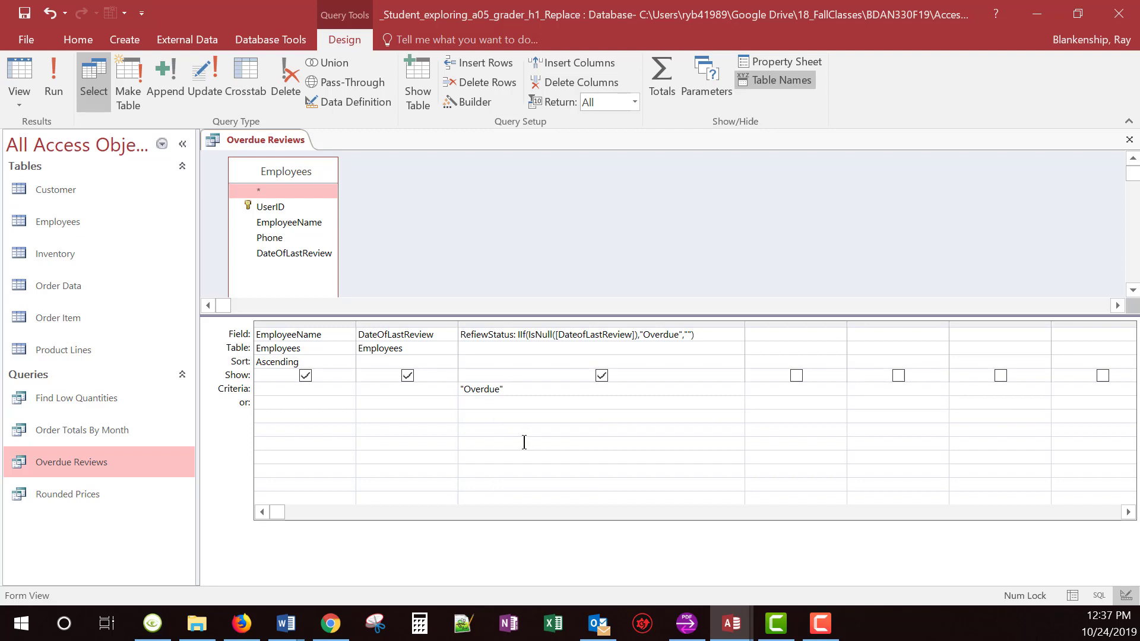
right_click(247, 134)
left_click(54, 70)
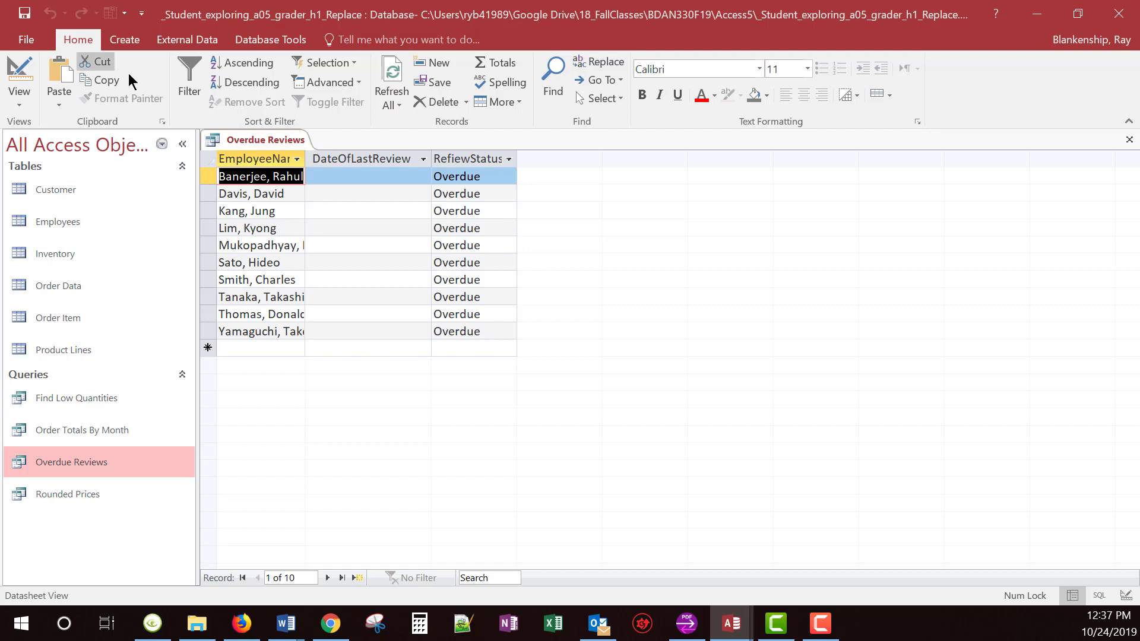
Copy and remove the Overdue criterion in Design View, then look through the unfiltered review dates and RefiewStatus values in Datasheet View.
right_click(240, 138)
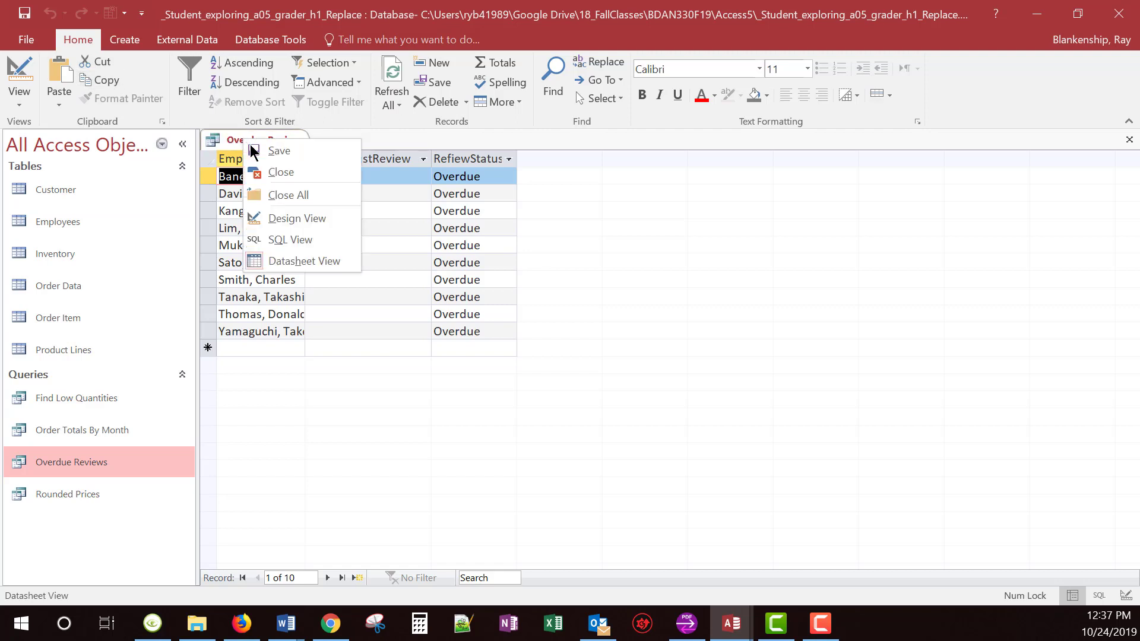
left_click(305, 219)
left_click_drag(524, 389, 393, 393)
key("ctrl+c")
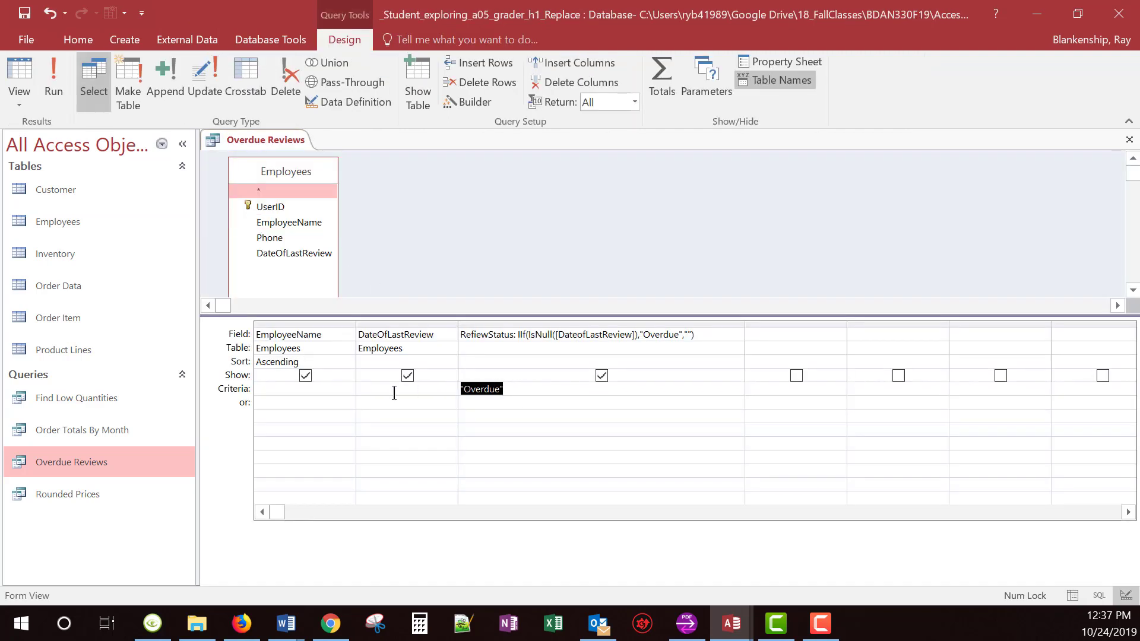
key("Delete")
right_click(271, 139)
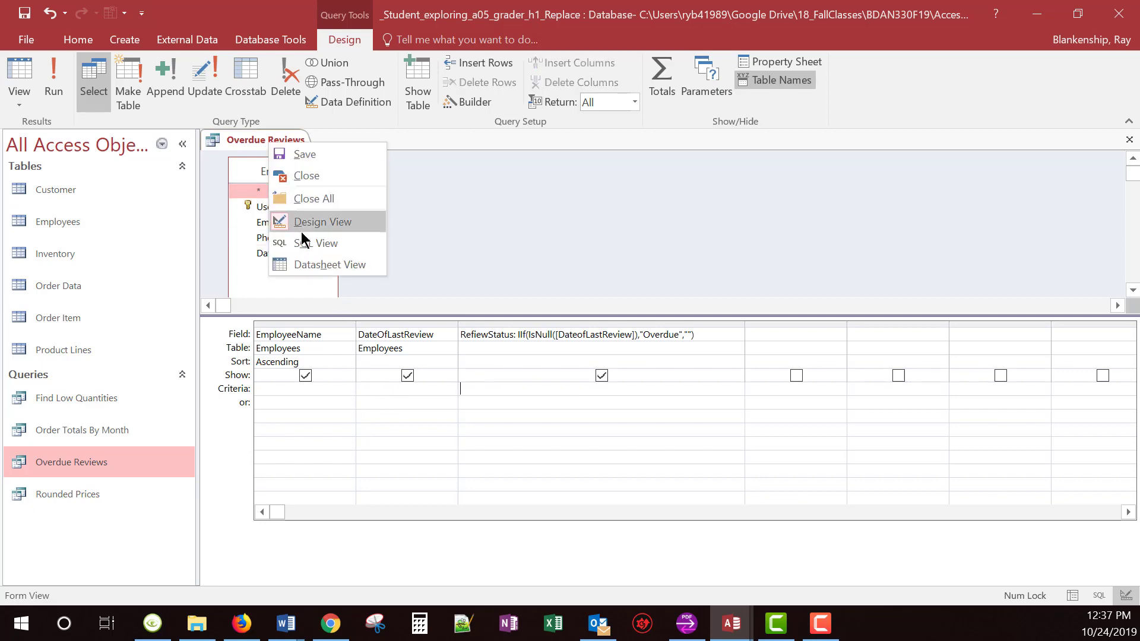
left_click(305, 265)
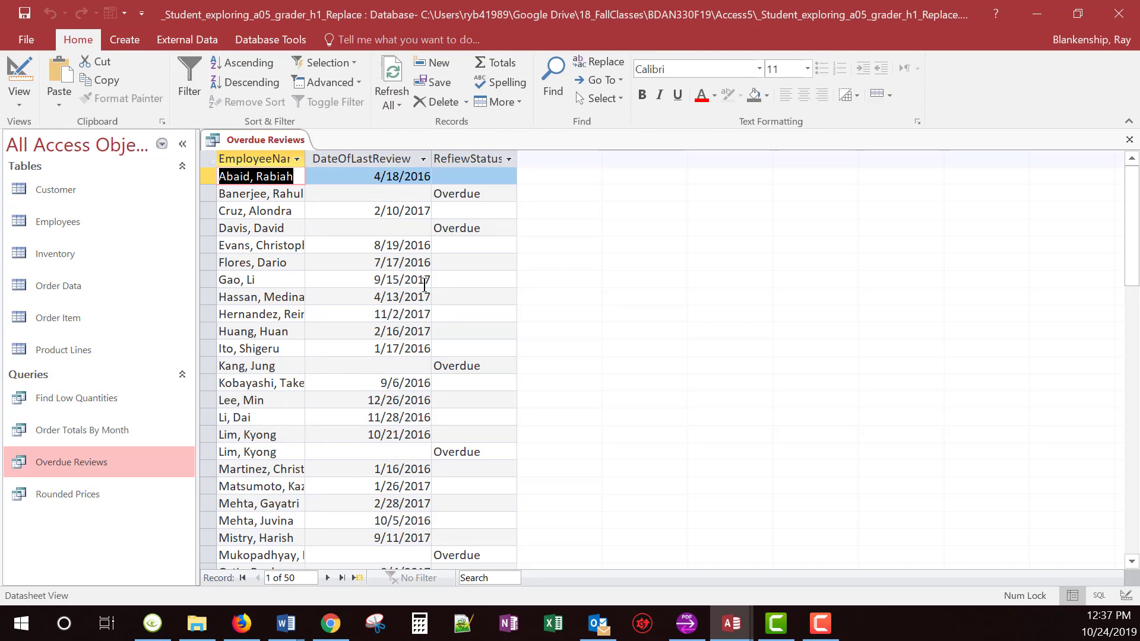
scroll(392, 261, "down", 3)
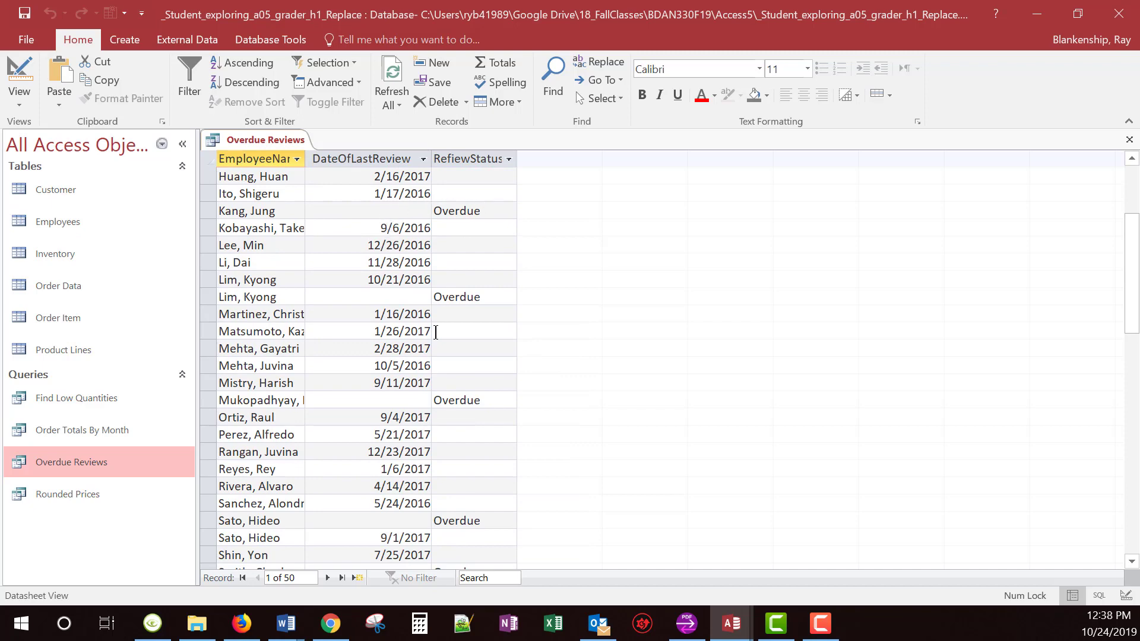
scroll(437, 368, "down", 6)
scroll(427, 297, "up", 9)
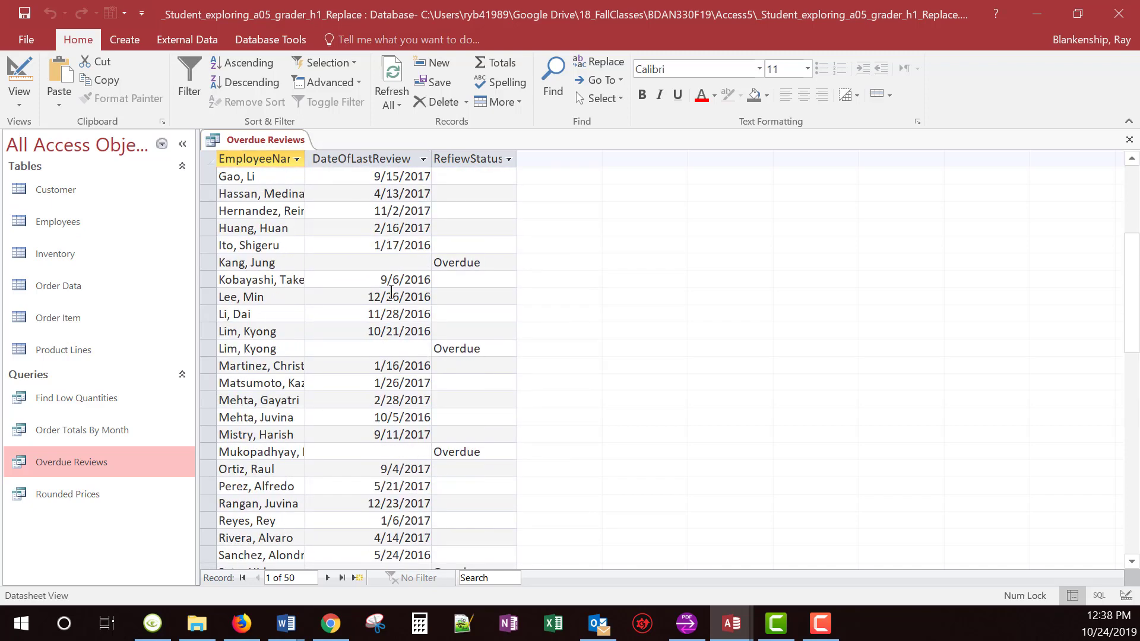
Return to Design View and paste the "Overdue" criterion back under RefiewStatus.
right_click(262, 138)
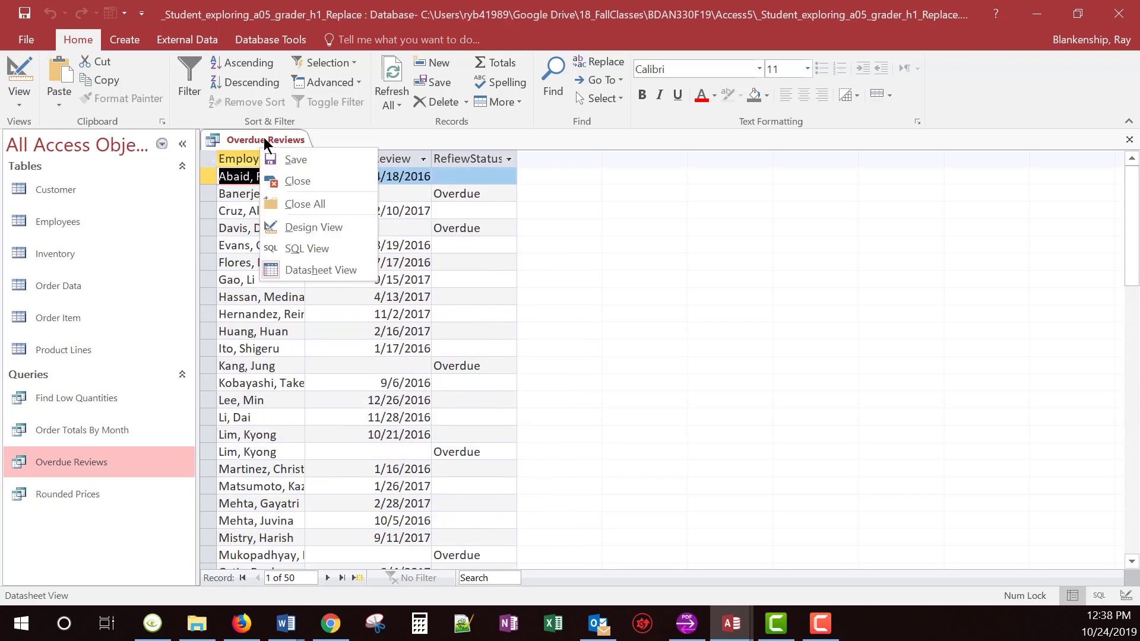
left_click(311, 215)
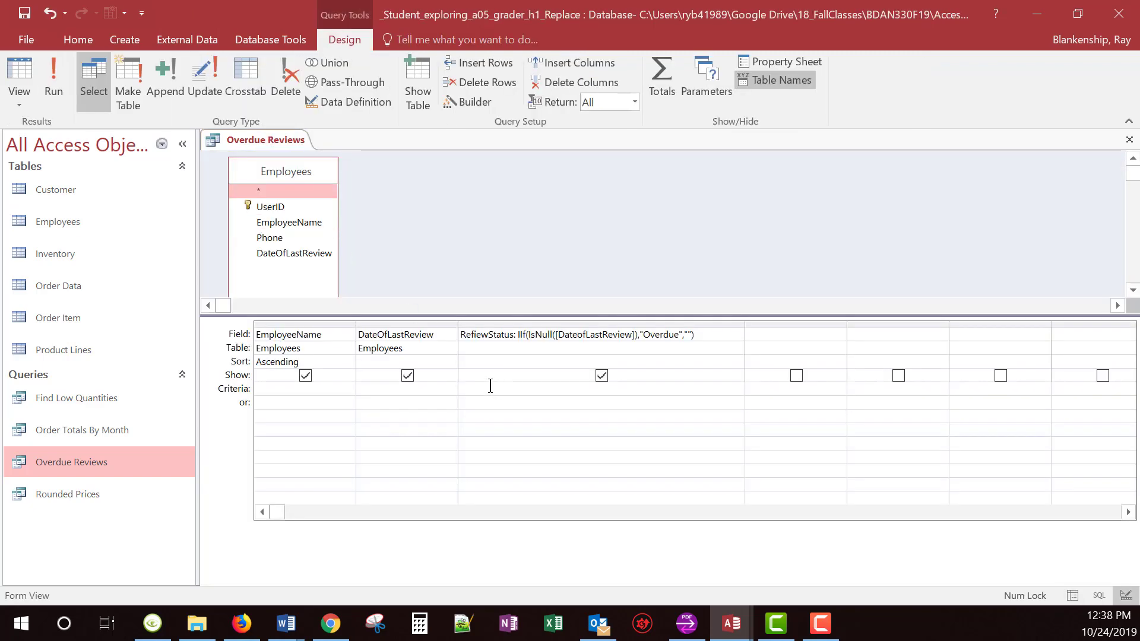
key("ctrl+v")
Save the Overdue Reviews query and run it again.
right_click(249, 140)
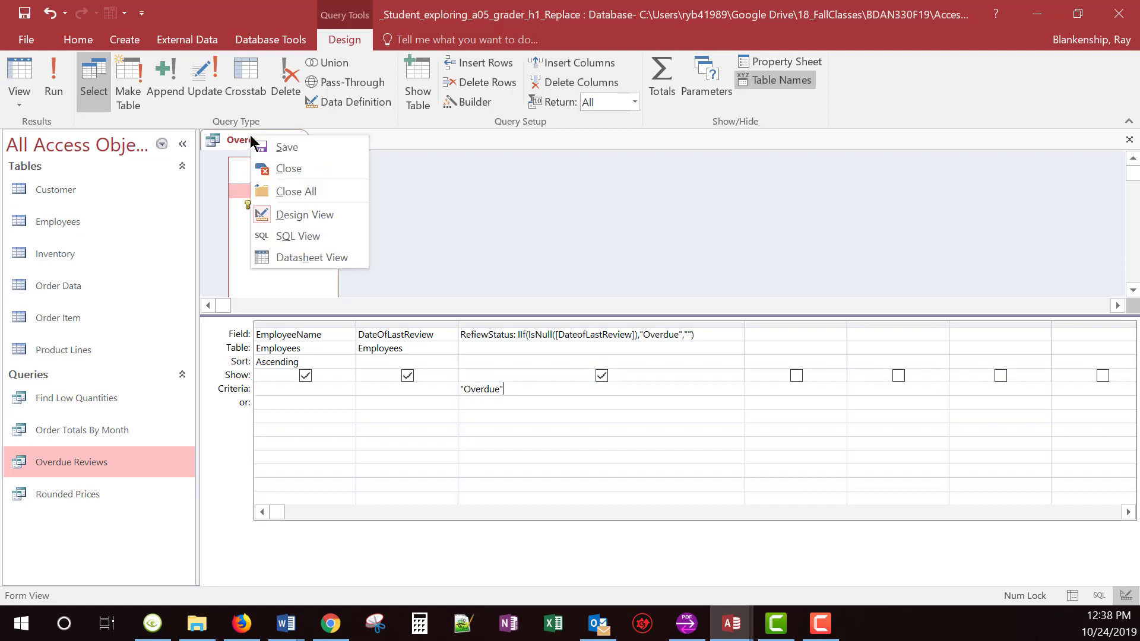
left_click(296, 153)
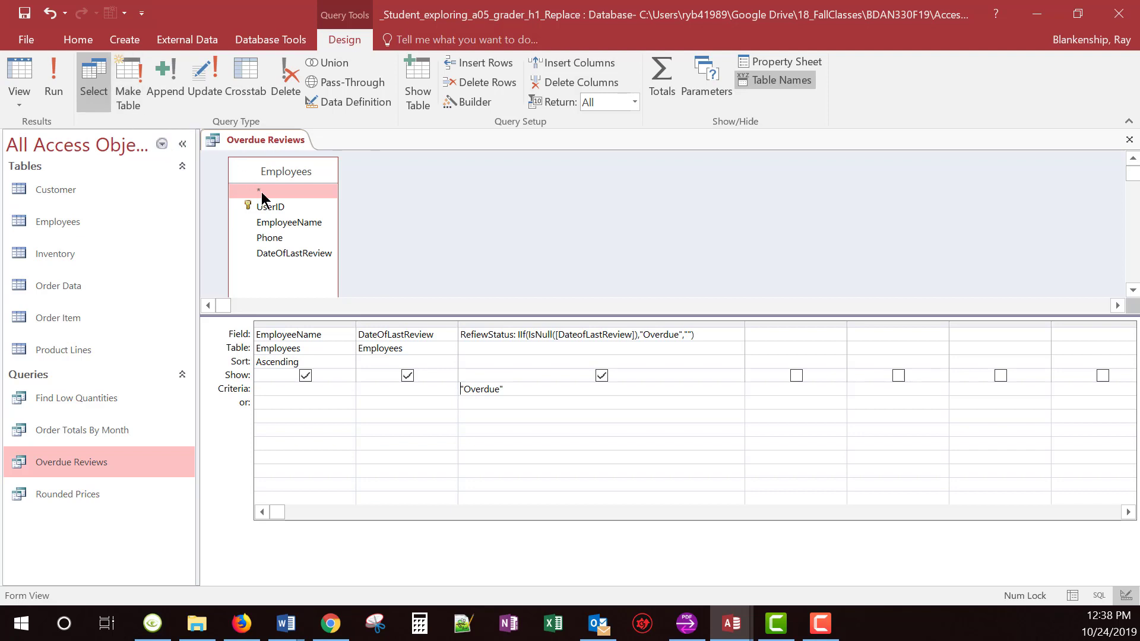
right_click(251, 129)
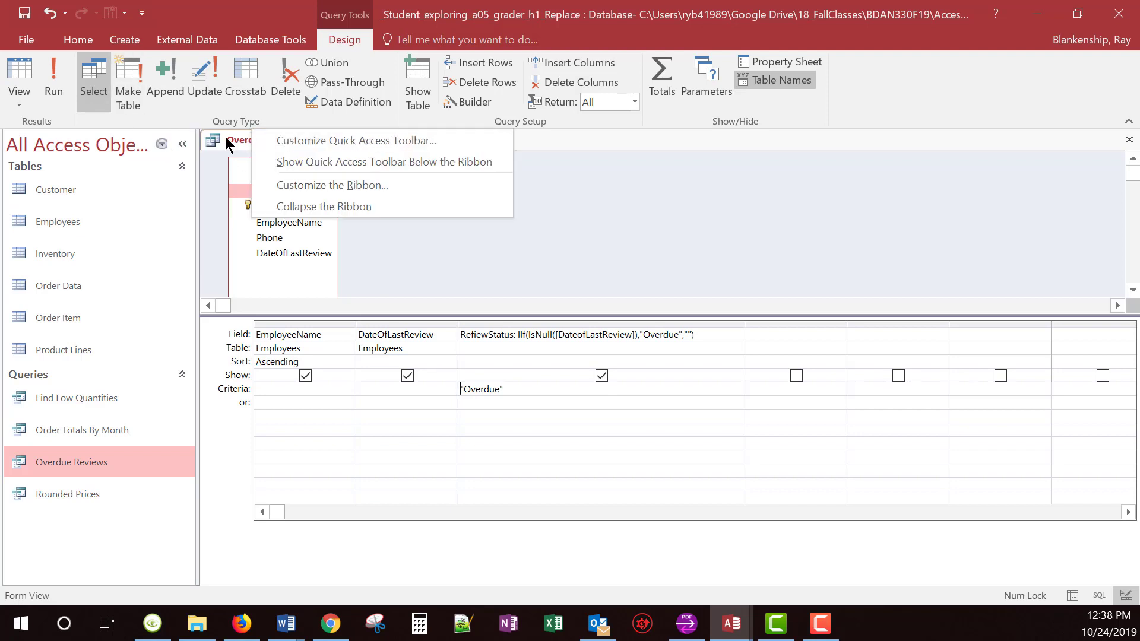
left_click(55, 75)
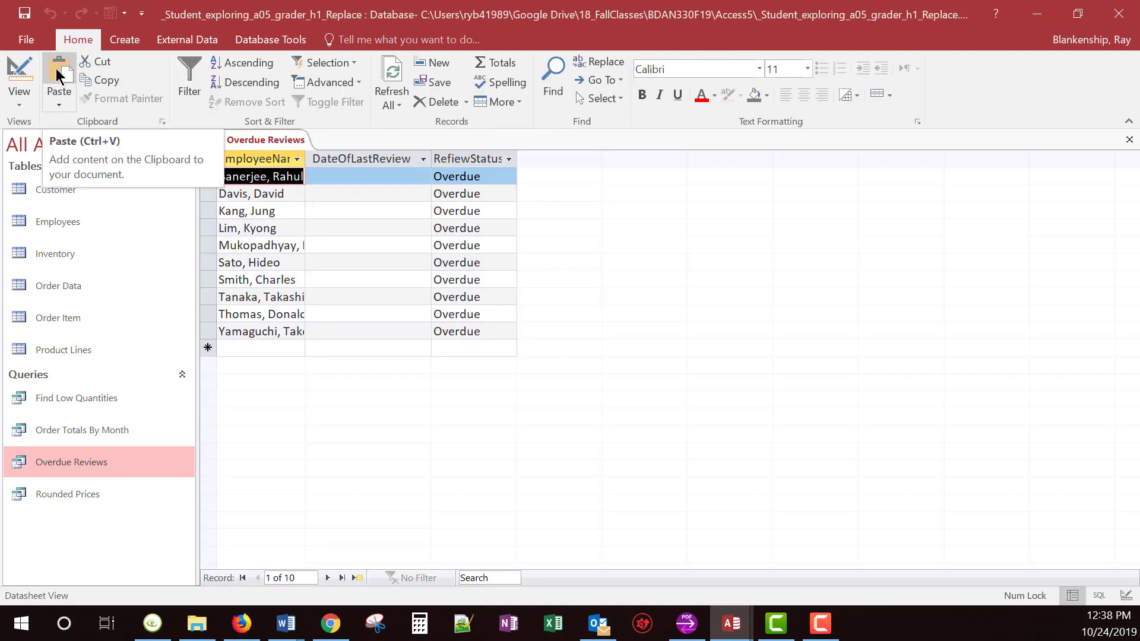
Save and close the Overdue Reviews query.
right_click(257, 135)
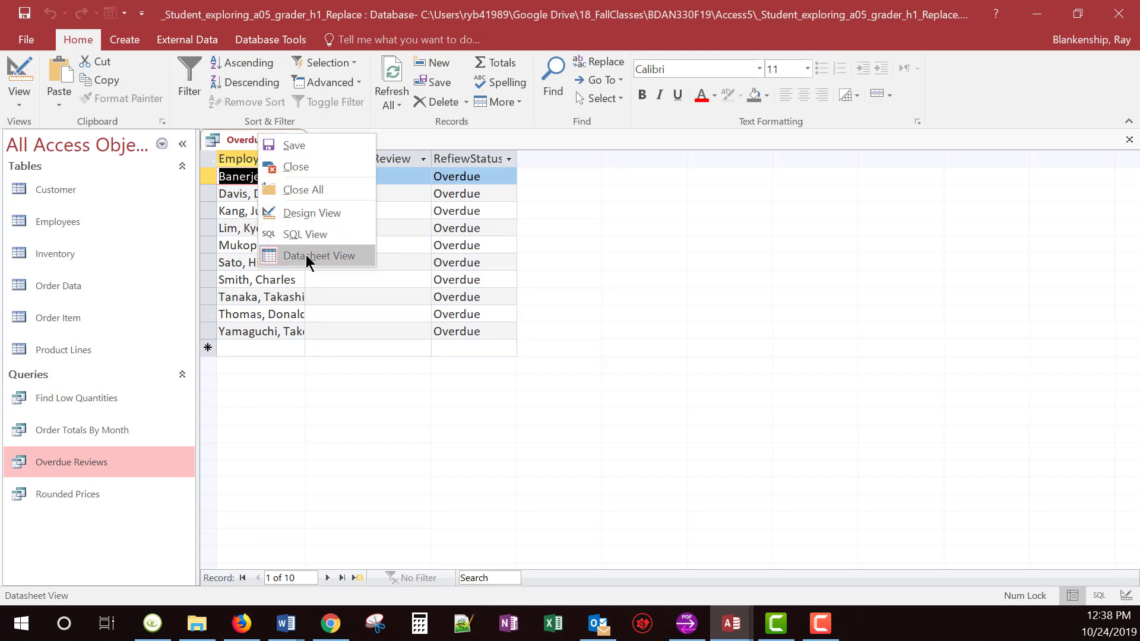
left_click(293, 145)
right_click(277, 141)
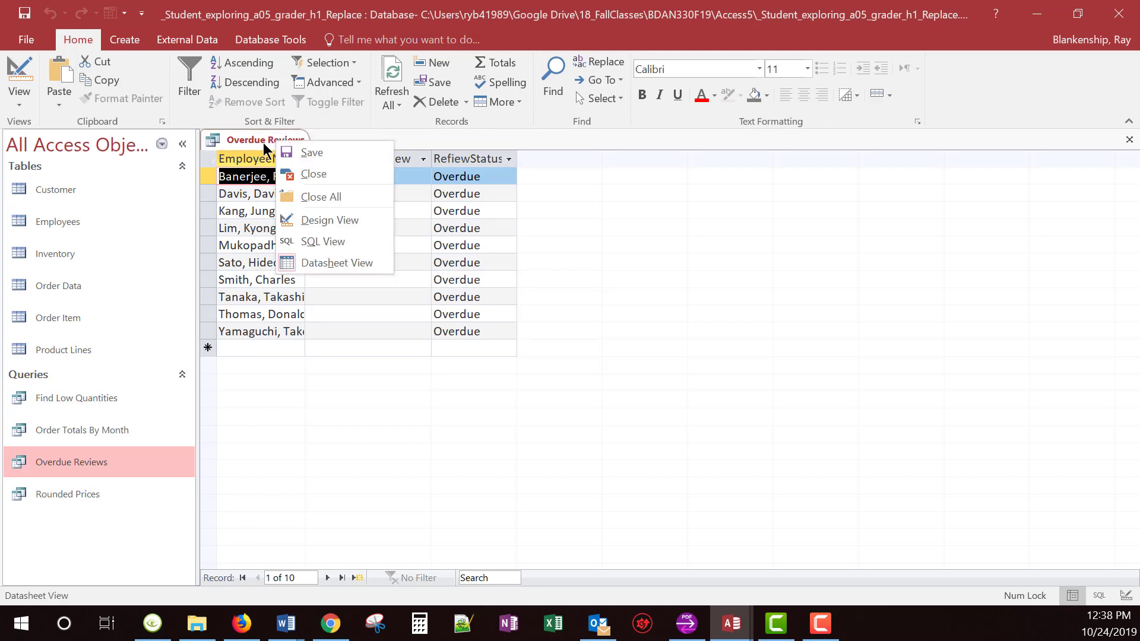
left_click(318, 175)
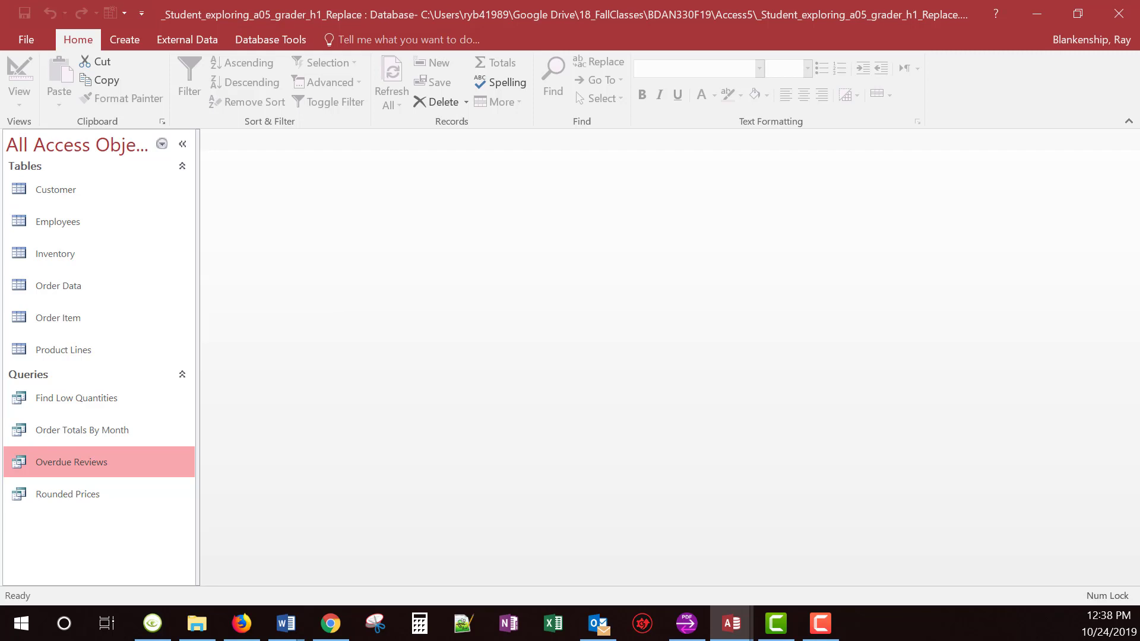
Open the Order Totals By Month query in Design View.
left_click(76, 434)
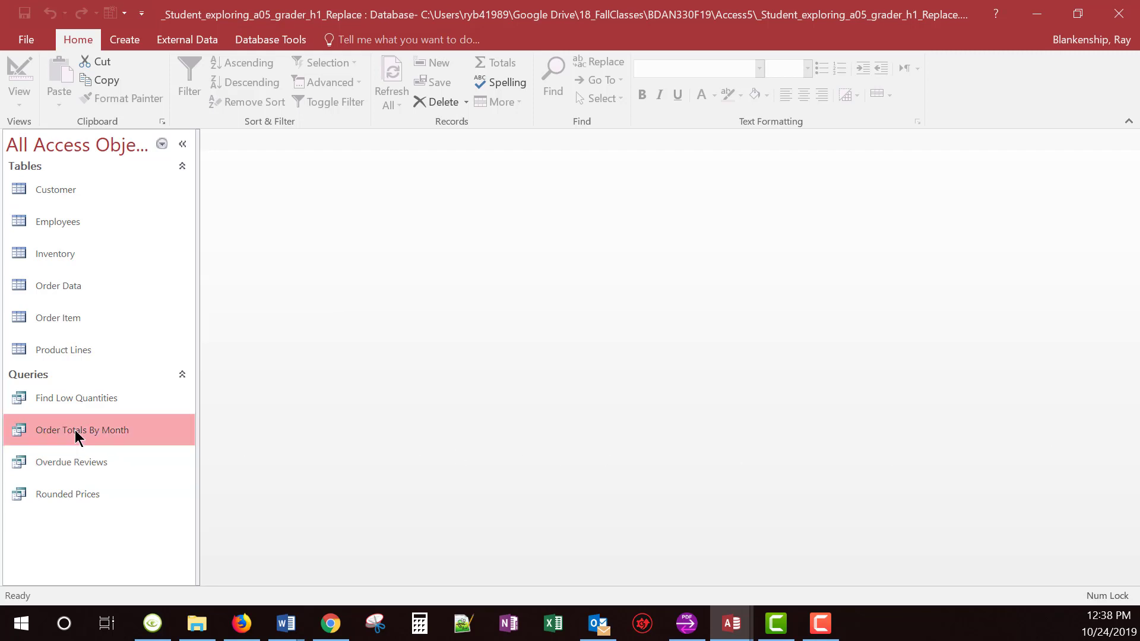
double_click(75, 430)
right_click(258, 140)
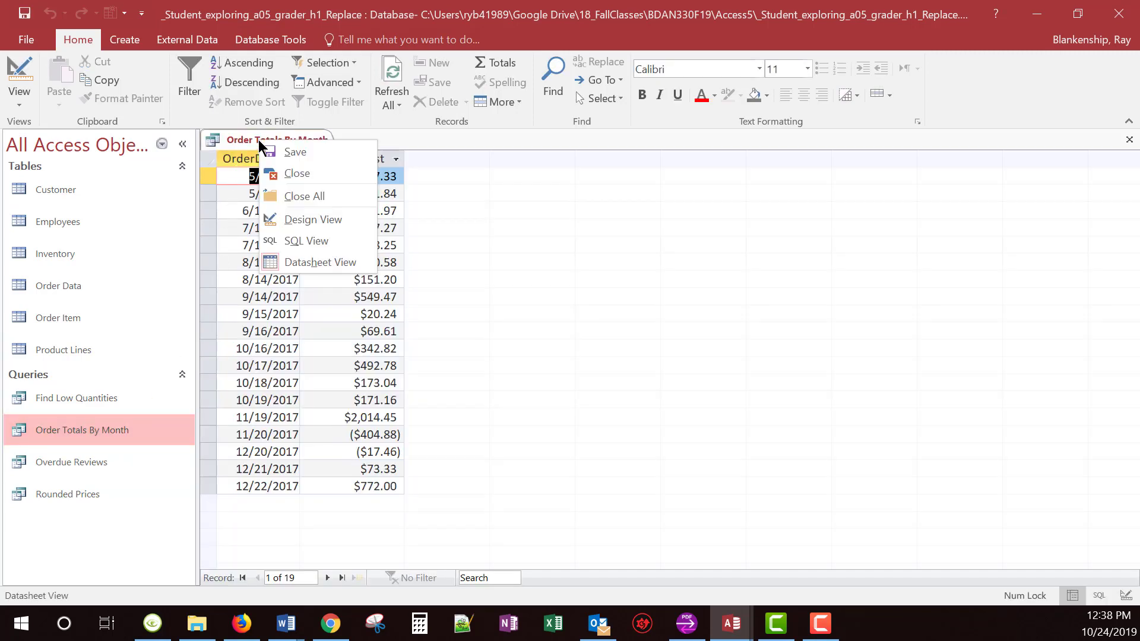
left_click(303, 220)
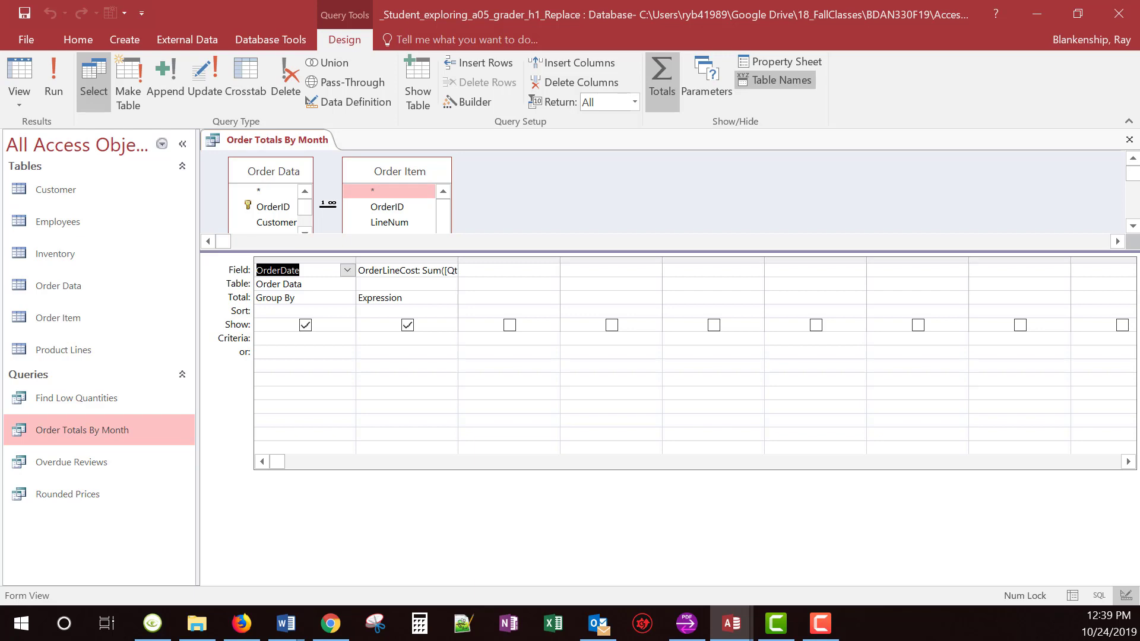
Replace the OrderDate field in the first column with the calculated field name MonthNumber:.
left_click(347, 271)
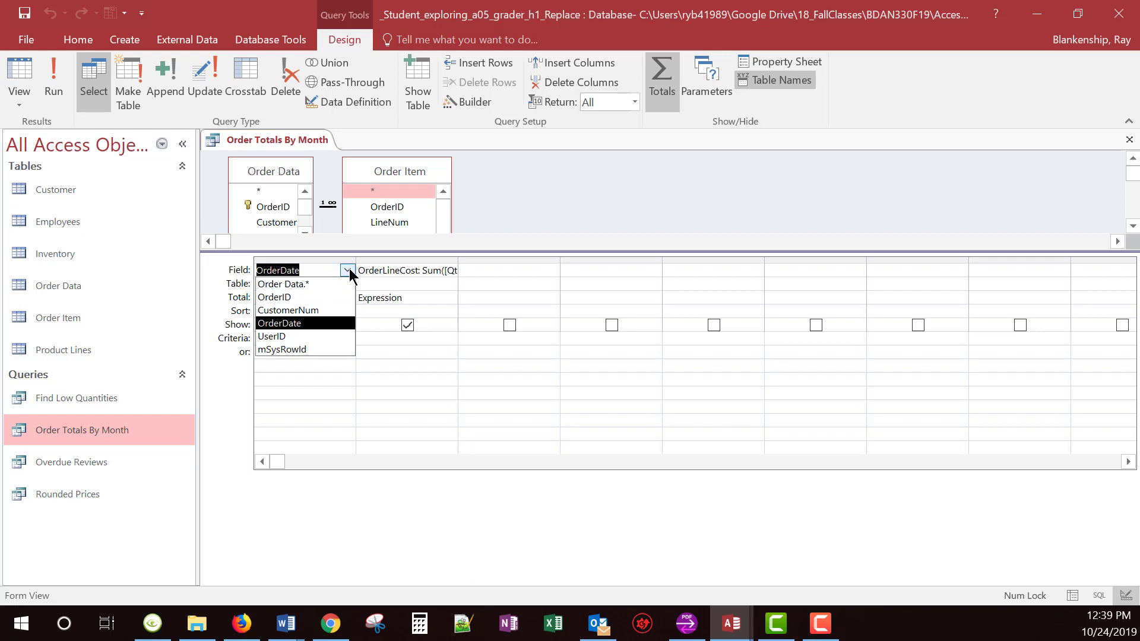
left_click(348, 271)
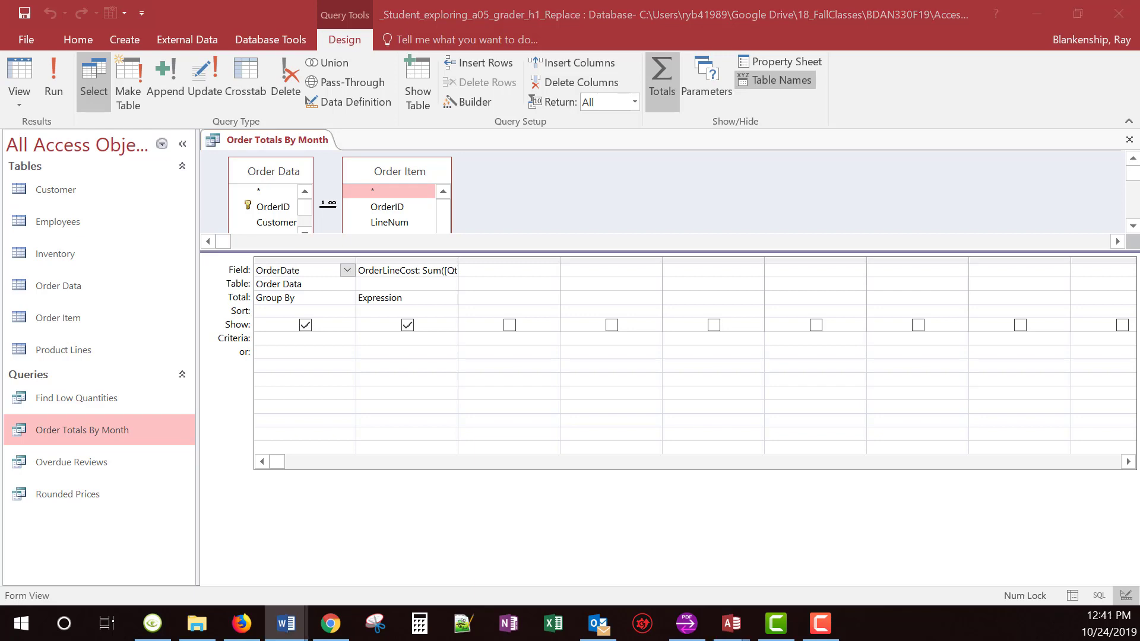
left_click(307, 272)
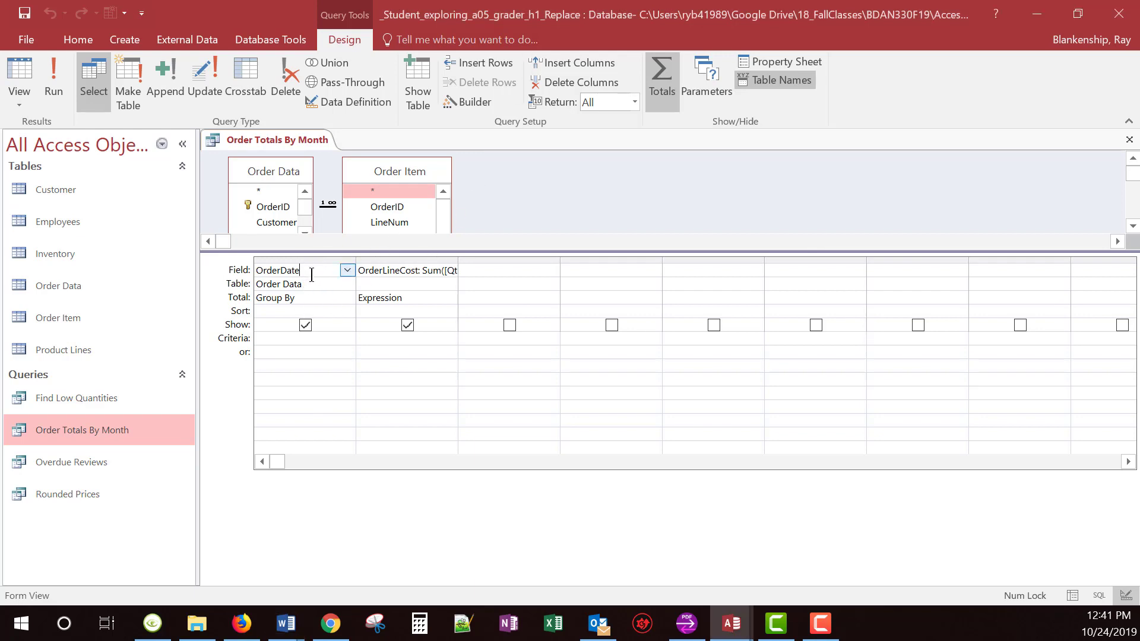
left_click_drag(310, 271, 160, 286)
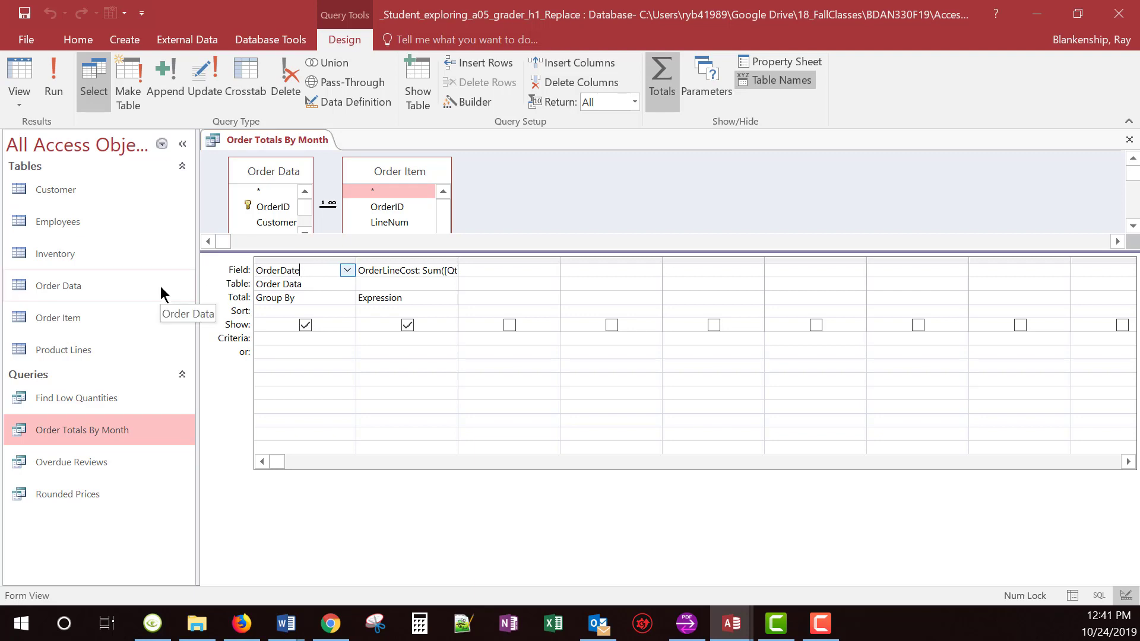
key("BackSpace")
key("BackSpace")
key("BackSpace")
key("BackSpace")
key("BackSpace")
key("BackSpace")
key("BackSpace")
key("BackSpace")
key("BackSpace")
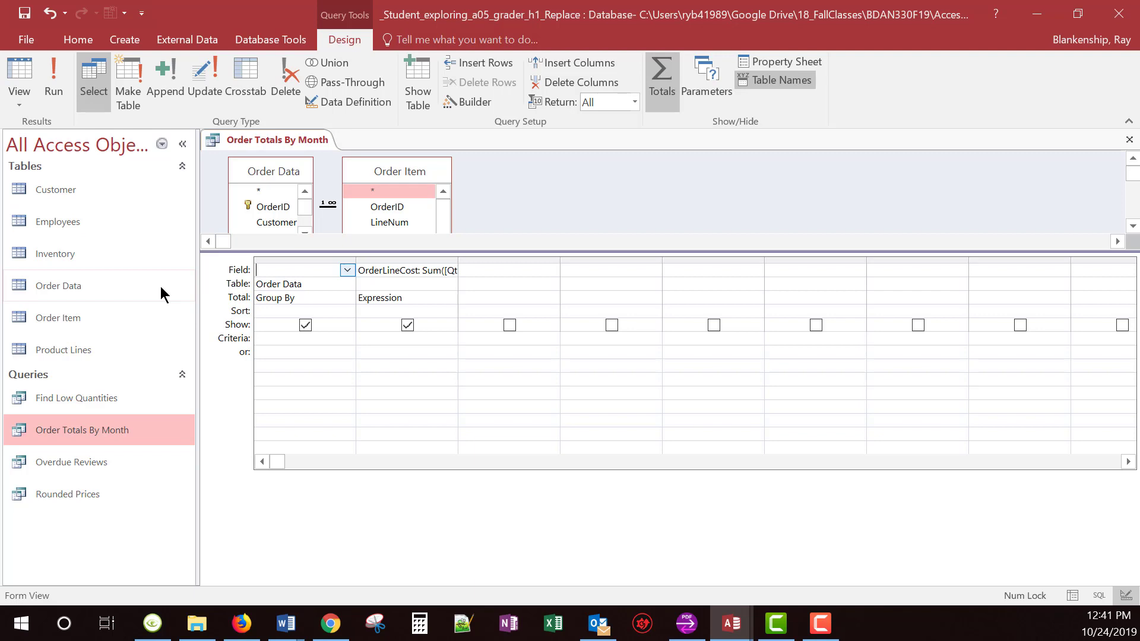
type("MonthNumber:")
left_click(307, 289)
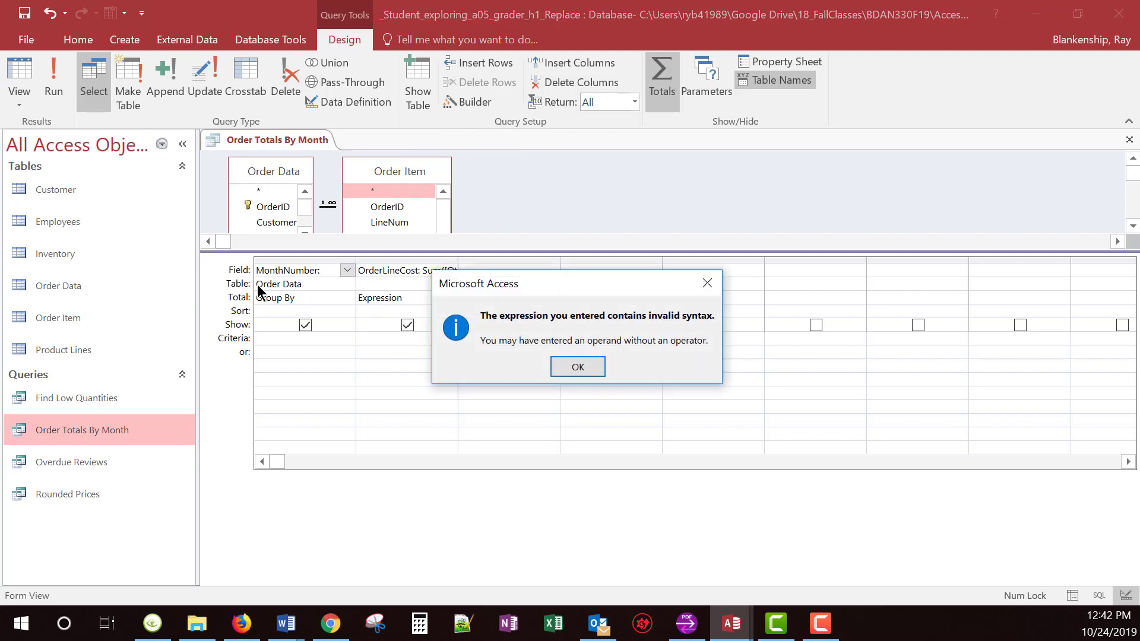
left_click(581, 364)
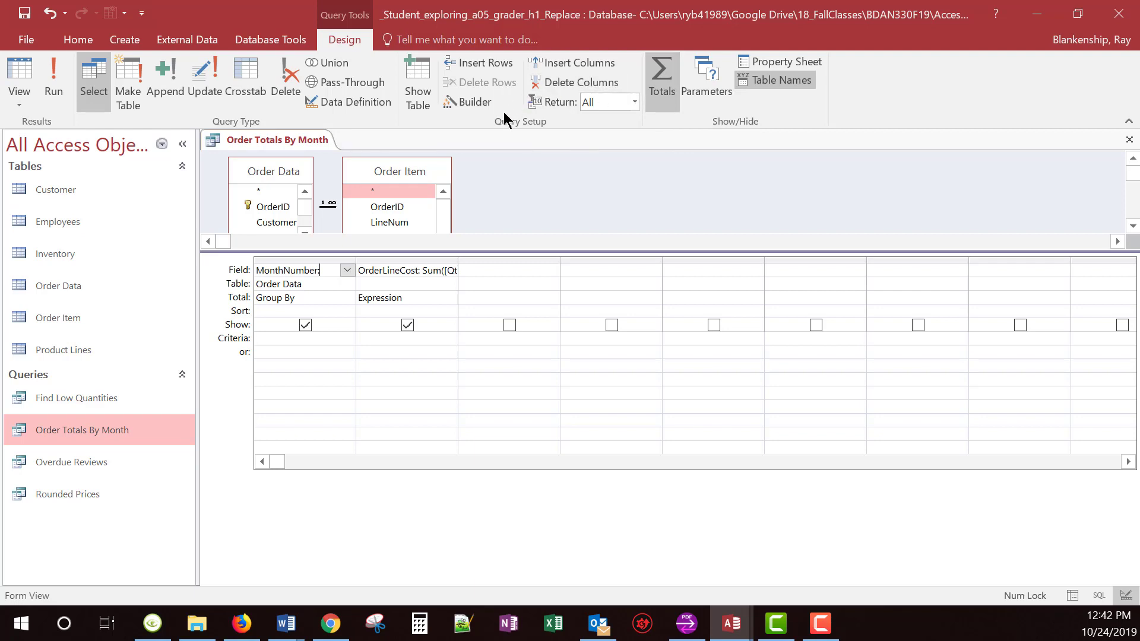
Insert the built-in DatePart function into the MonthNumber expression with the Expression Builder and remove the «Expr» placeholder.
left_click(472, 106)
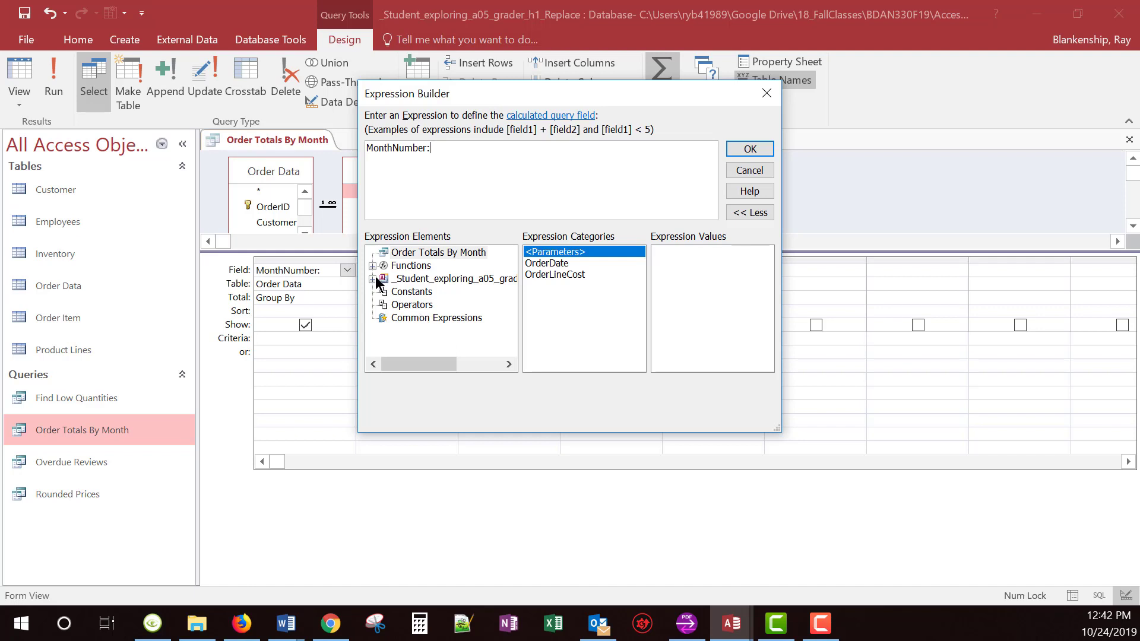
left_click(372, 266)
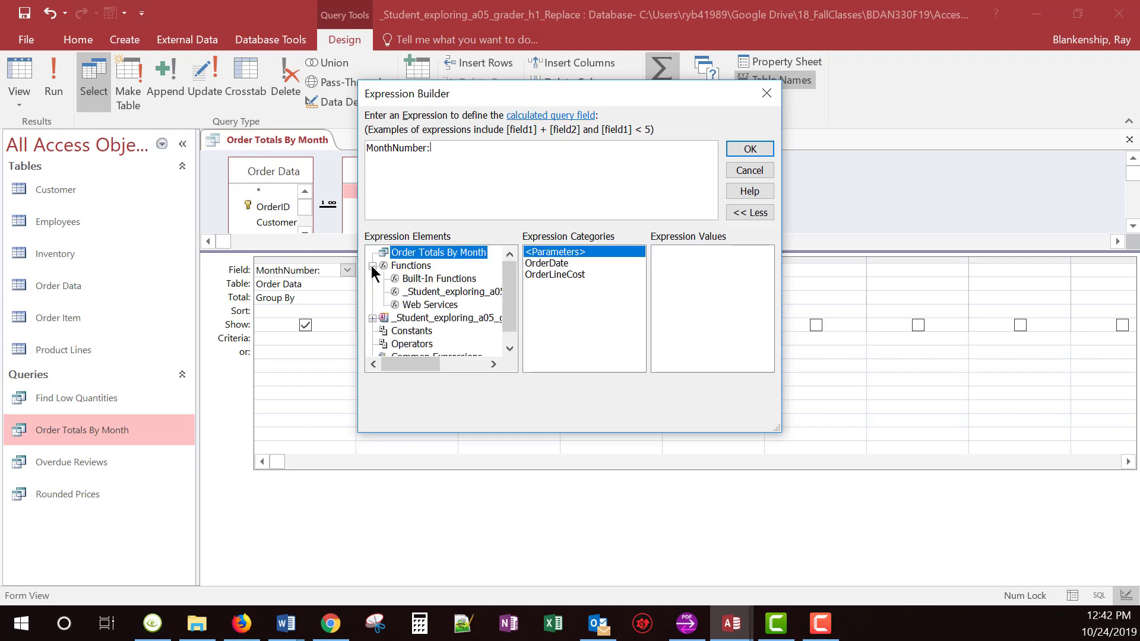
left_click(433, 279)
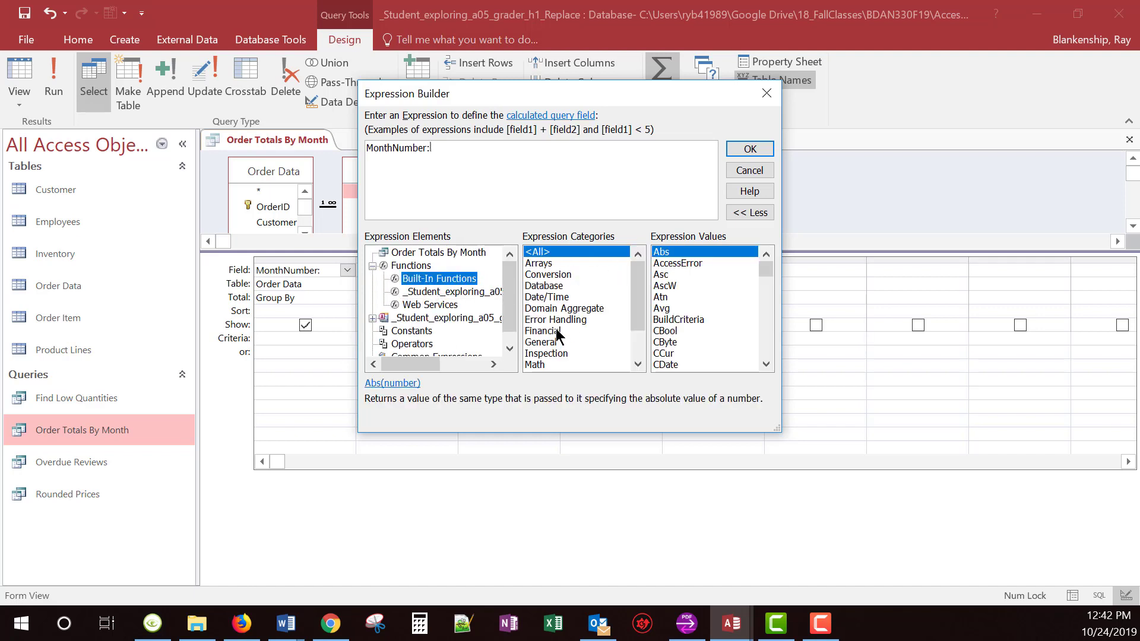
left_click(546, 297)
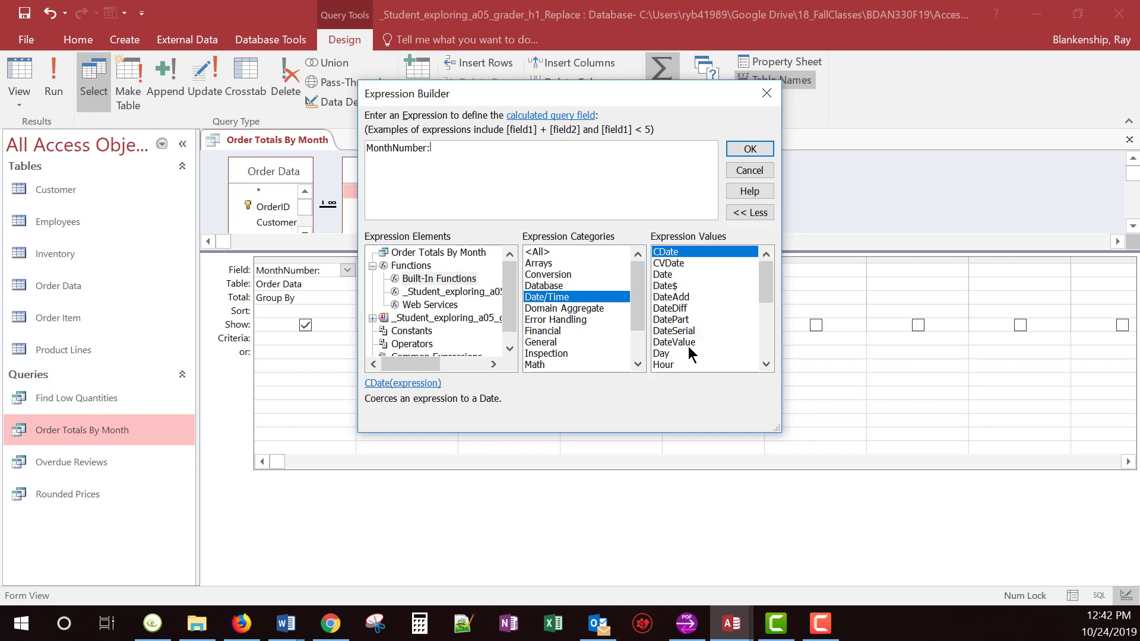
left_click(662, 320)
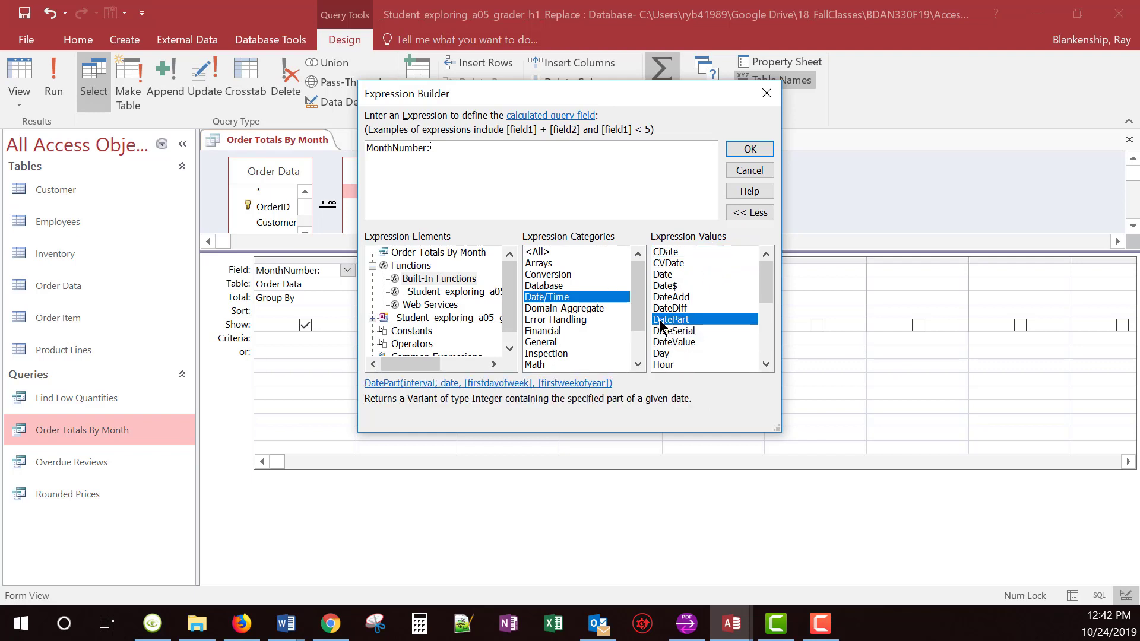
double_click(669, 320)
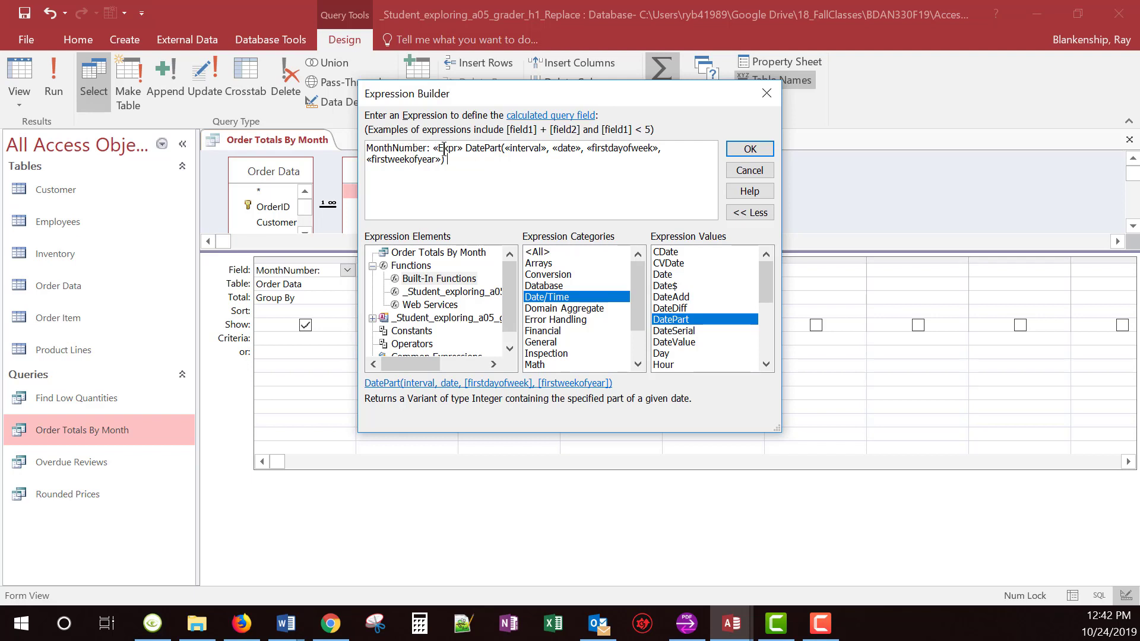
left_click_drag(464, 151, 429, 152)
key("Delete")
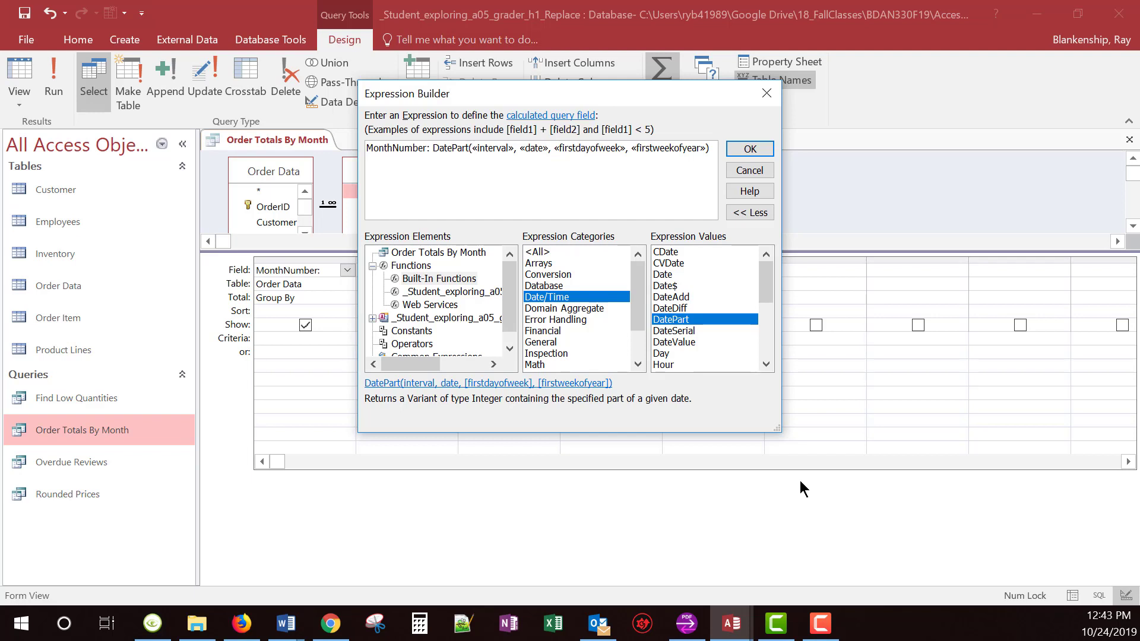
Replace the «interval» placeholder of the DatePart function with "m".
key("Right")
type("\"")
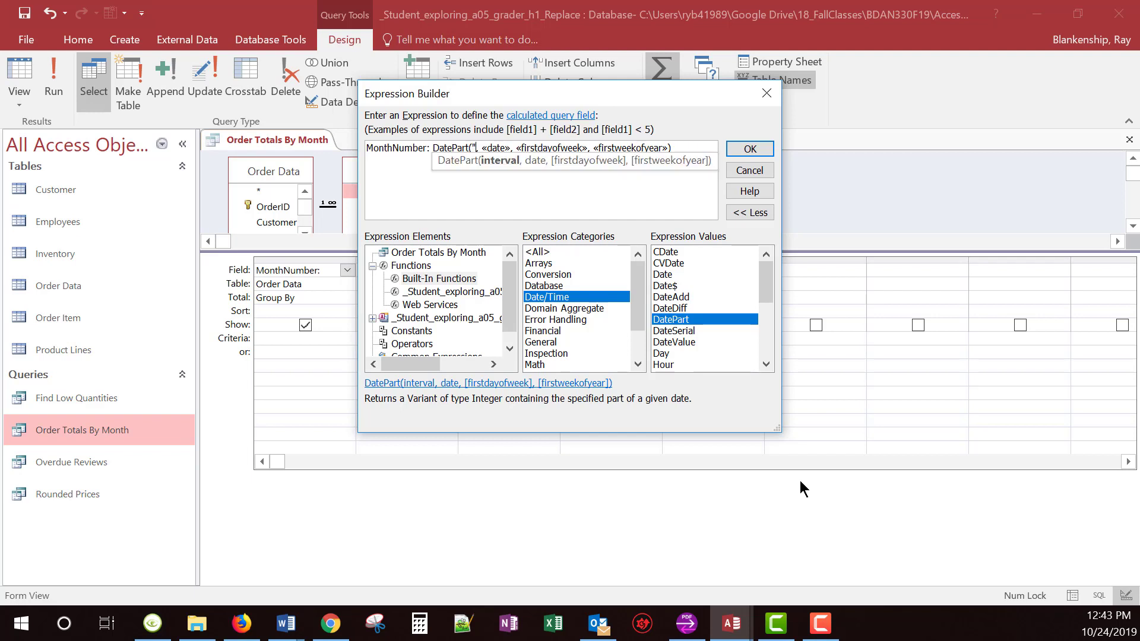
type("m")
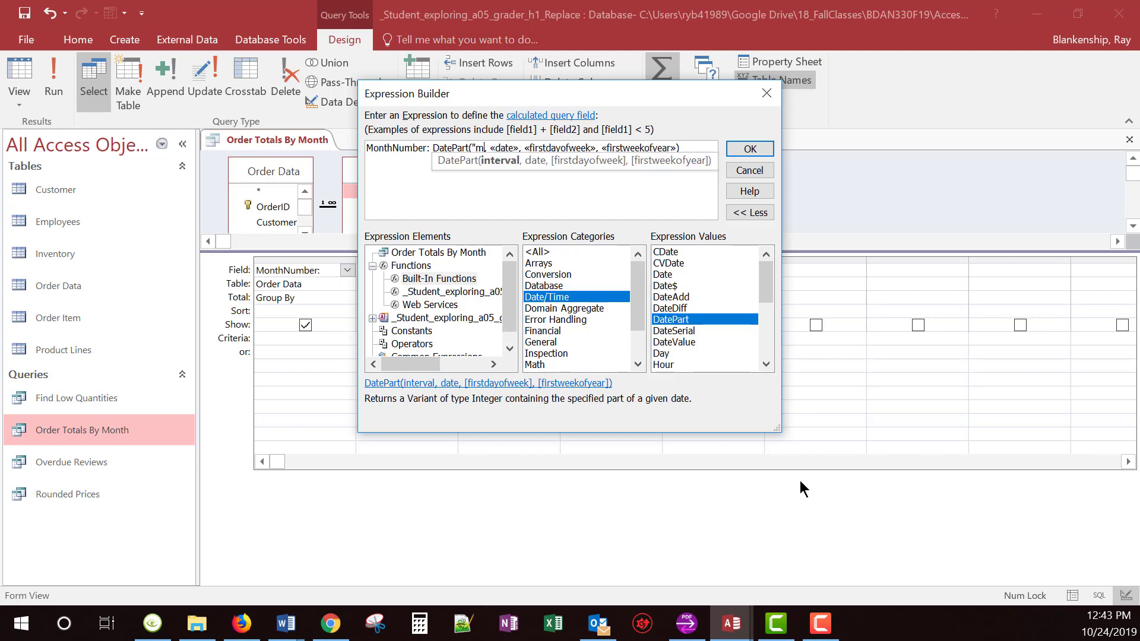
type("\"")
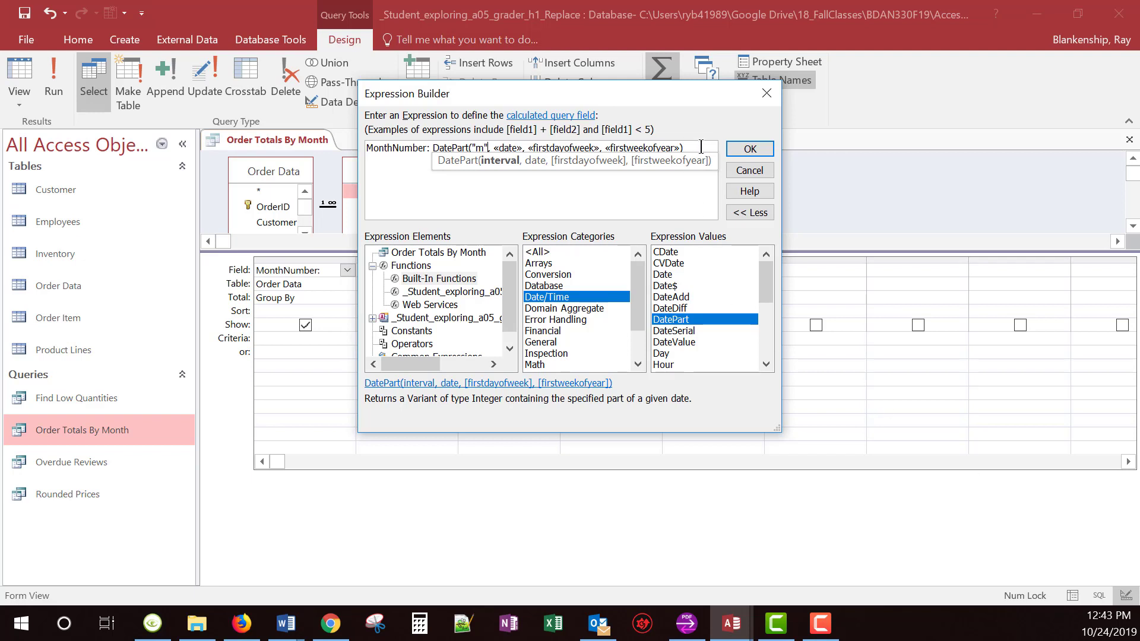
left_click(747, 190)
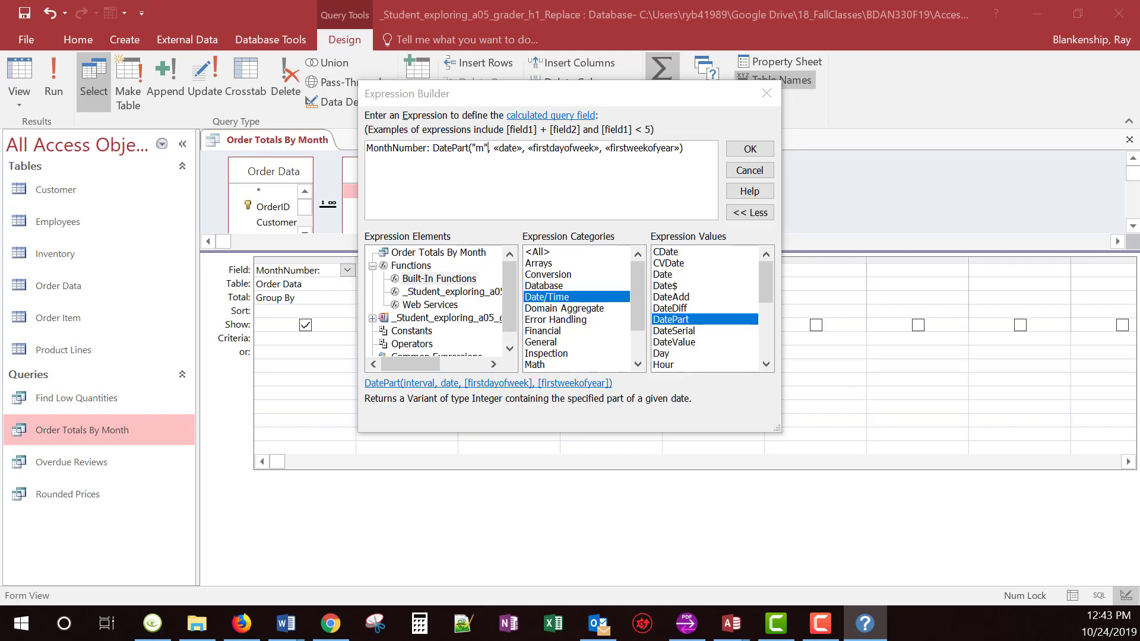
key("alt+F4")
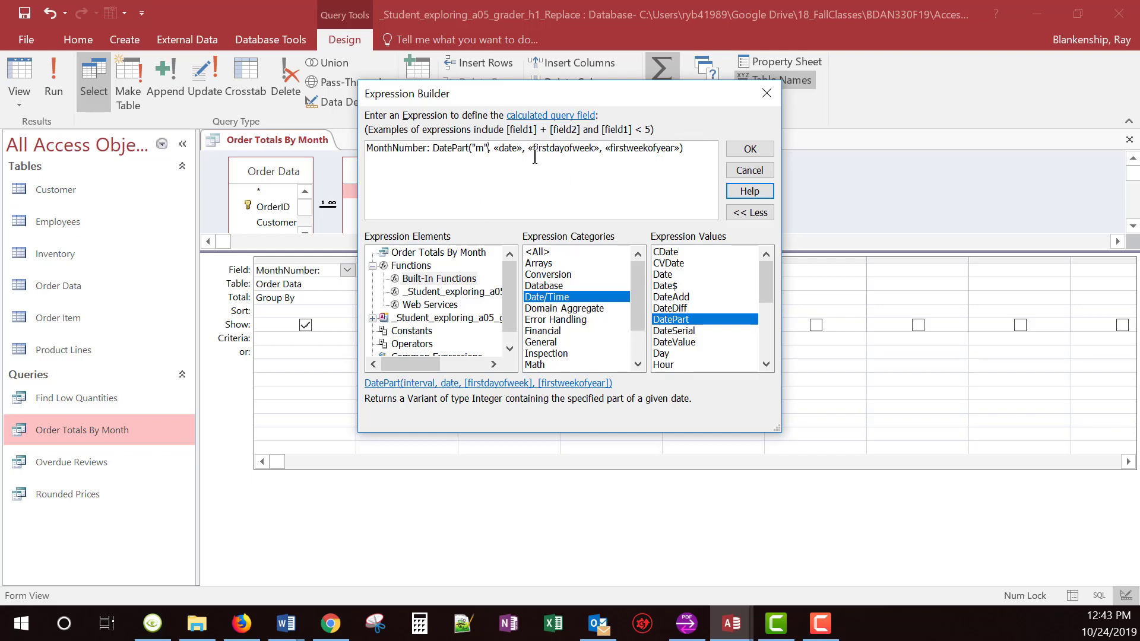
Remove the «date», «firstdayofweek» and «firstweekofyear» placeholders from the DatePart function.
left_click(494, 149)
left_click_drag(494, 149, 585, 148)
left_click_drag(656, 143, 680, 149)
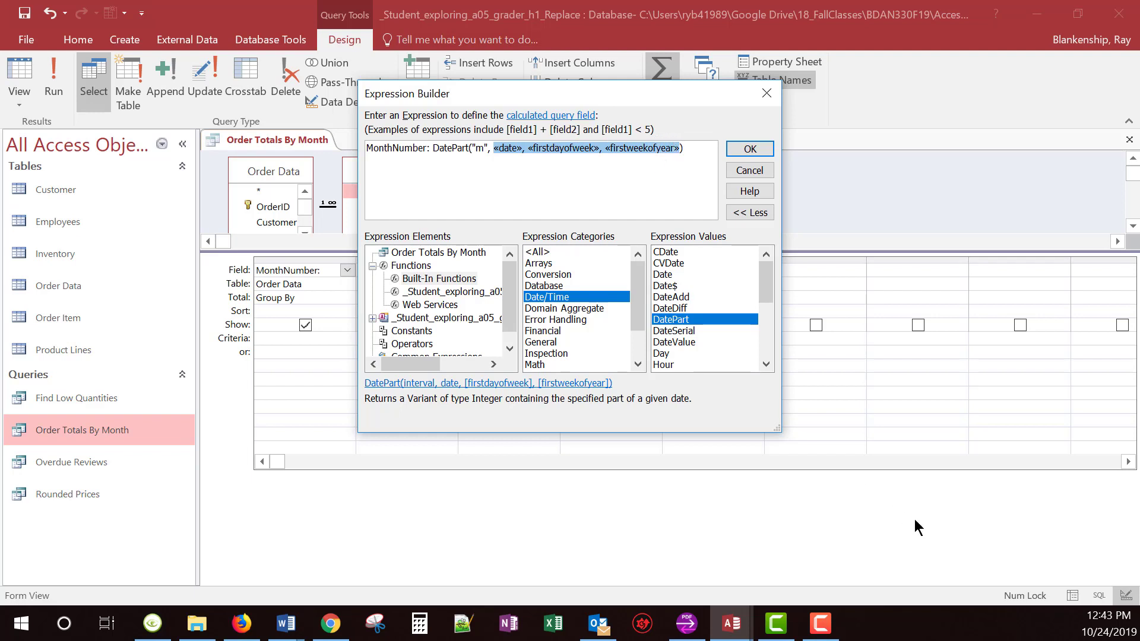
key("Delete")
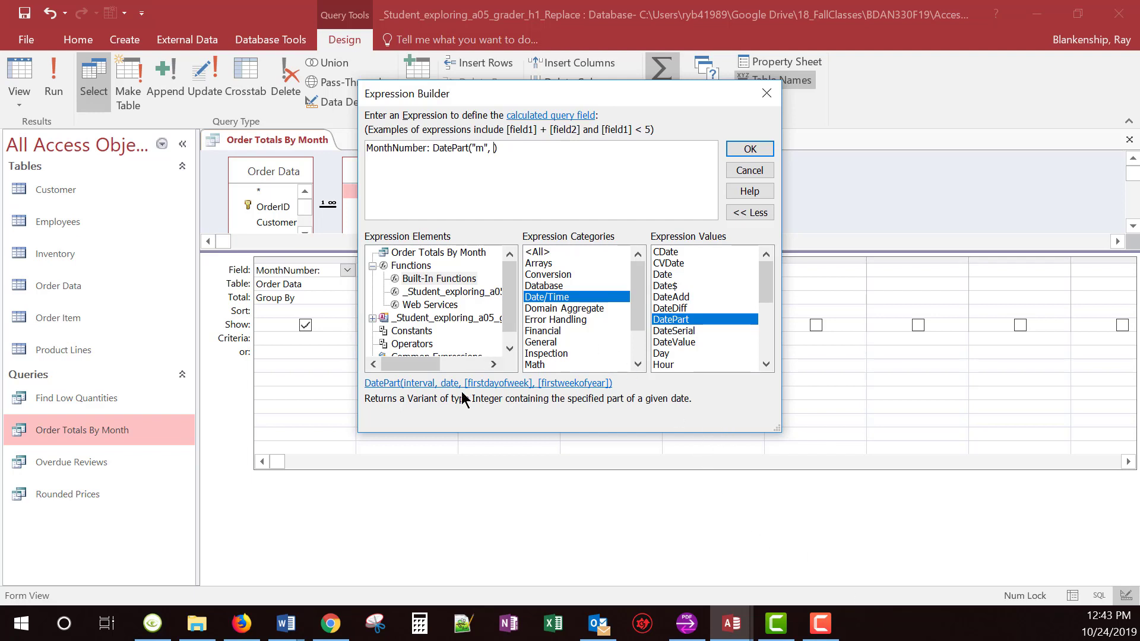
Insert the query's OrderDate field as the date argument of DatePart and accept the expression.
scroll(504, 330, "down", 1)
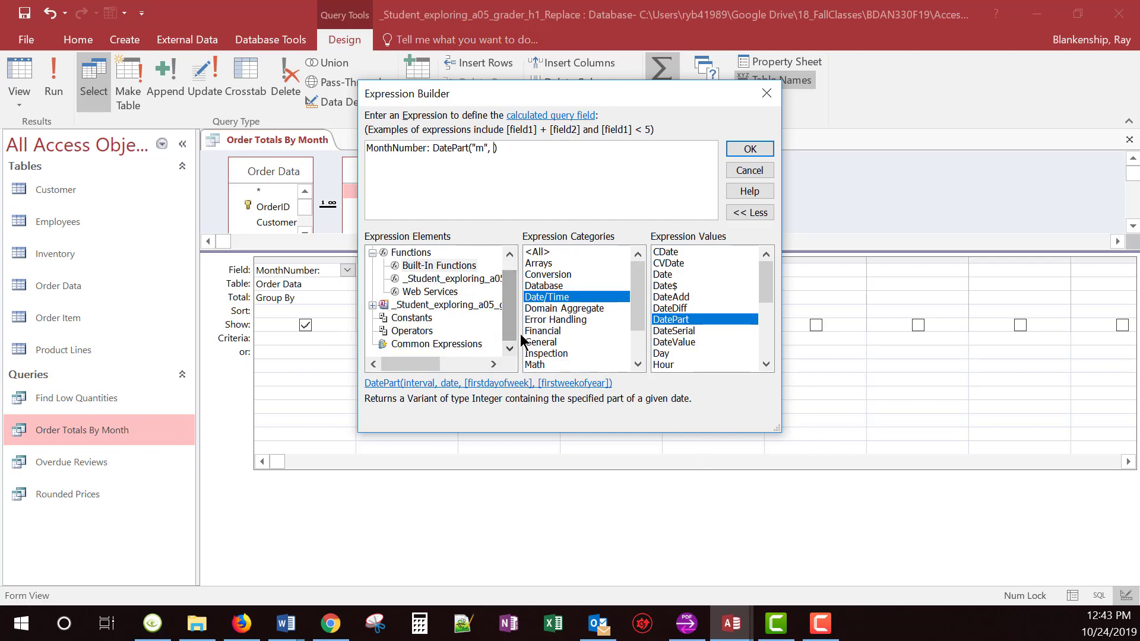
left_click(510, 254)
left_click(440, 254)
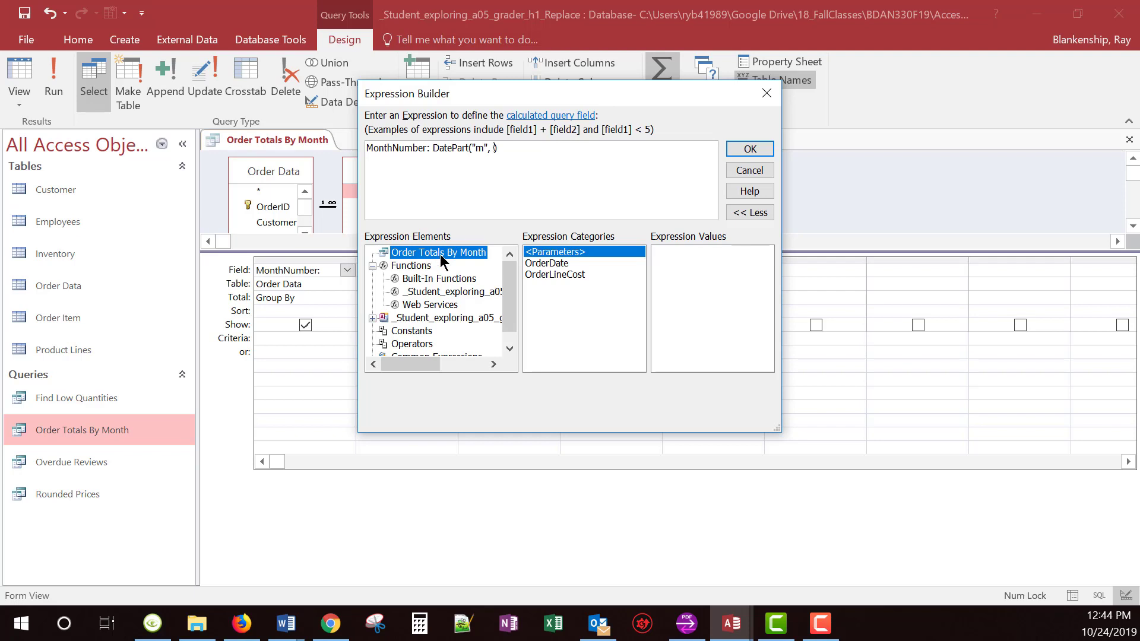
left_click(551, 264)
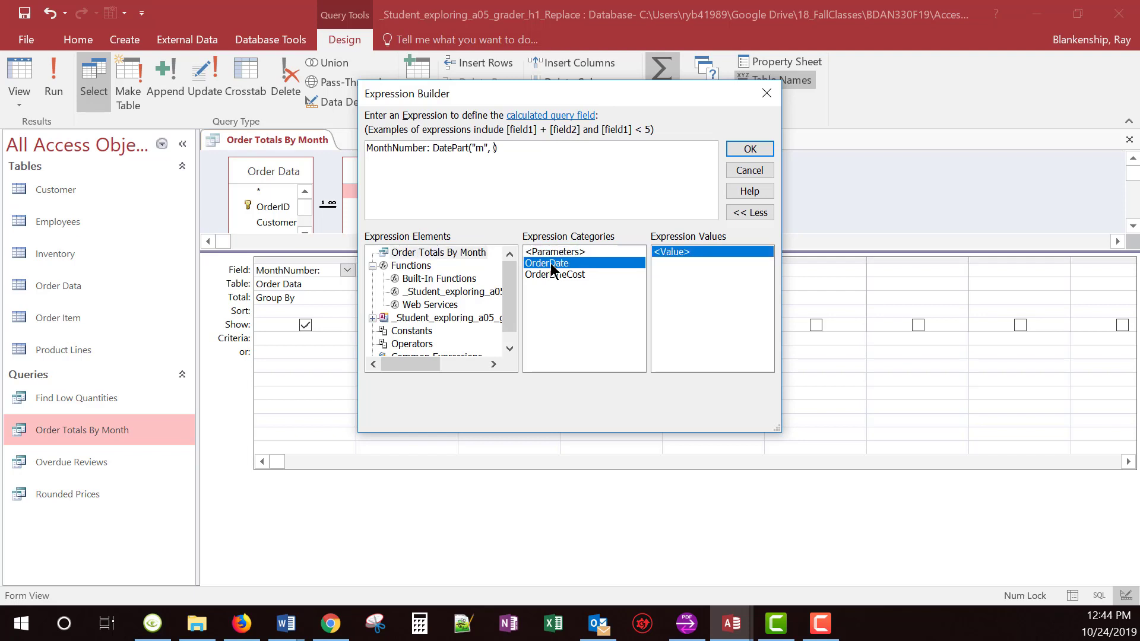
double_click(551, 268)
left_click(748, 150)
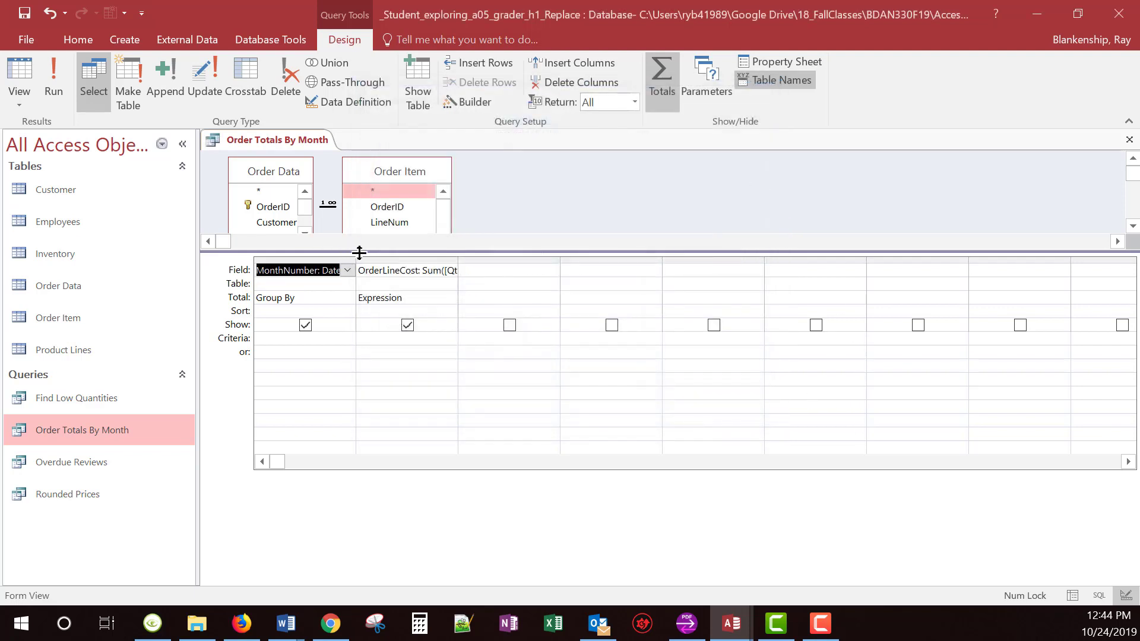
Widen the MonthNumber and OrderLineCost columns in the design grid to show their full expressions.
left_click_drag(356, 261, 466, 260)
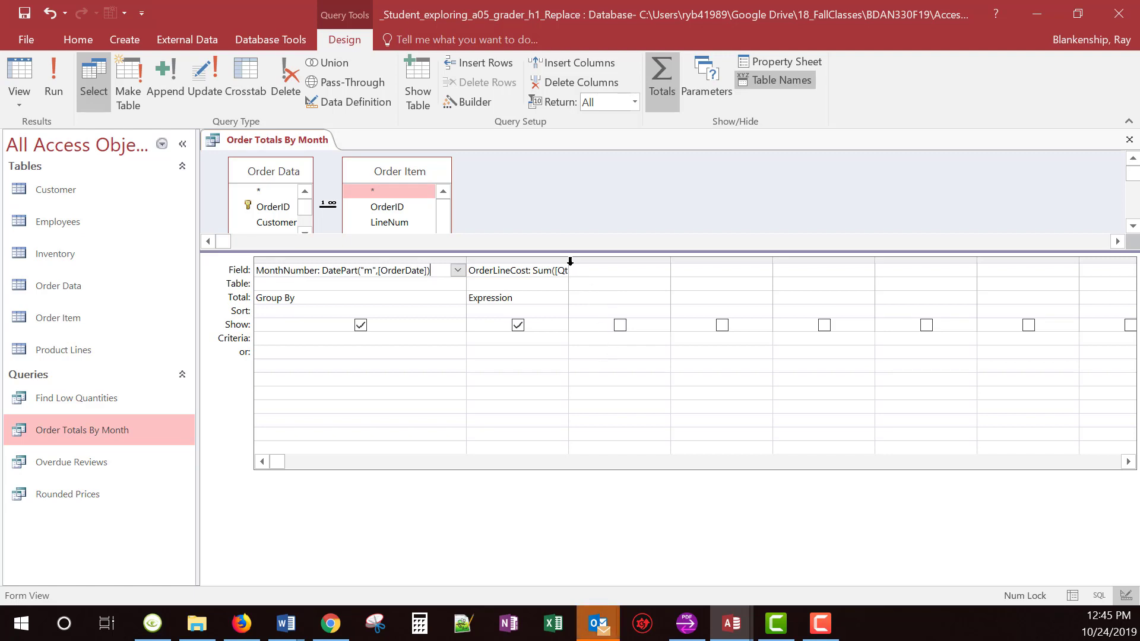
left_click_drag(570, 261, 792, 261)
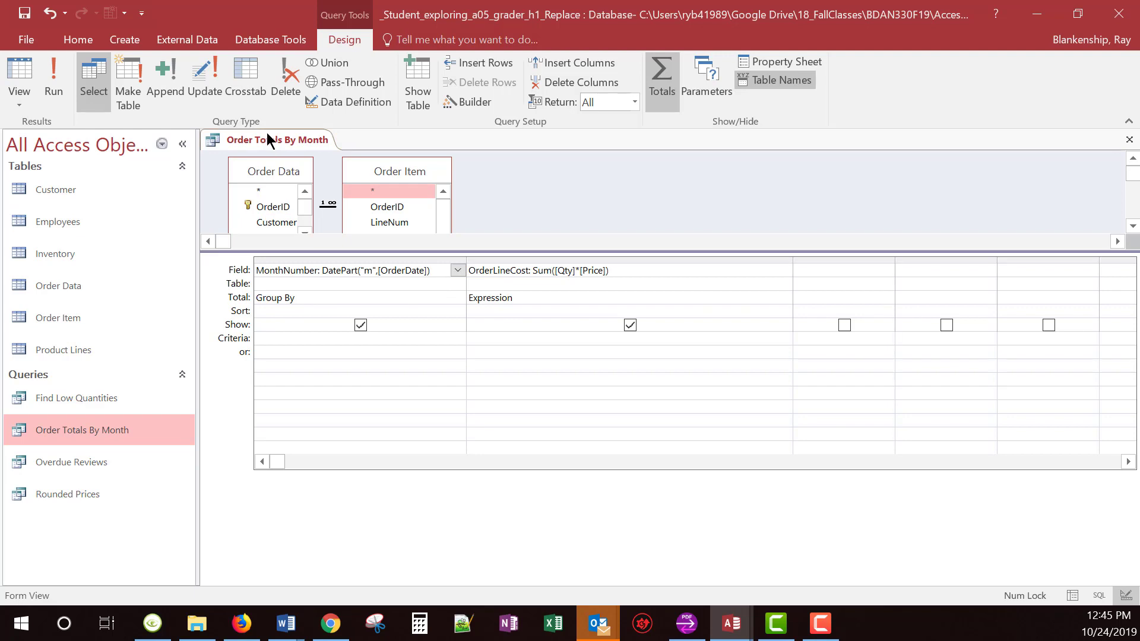
Save the Order Totals By Month query and run it.
right_click(255, 143)
left_click(287, 157)
right_click(274, 139)
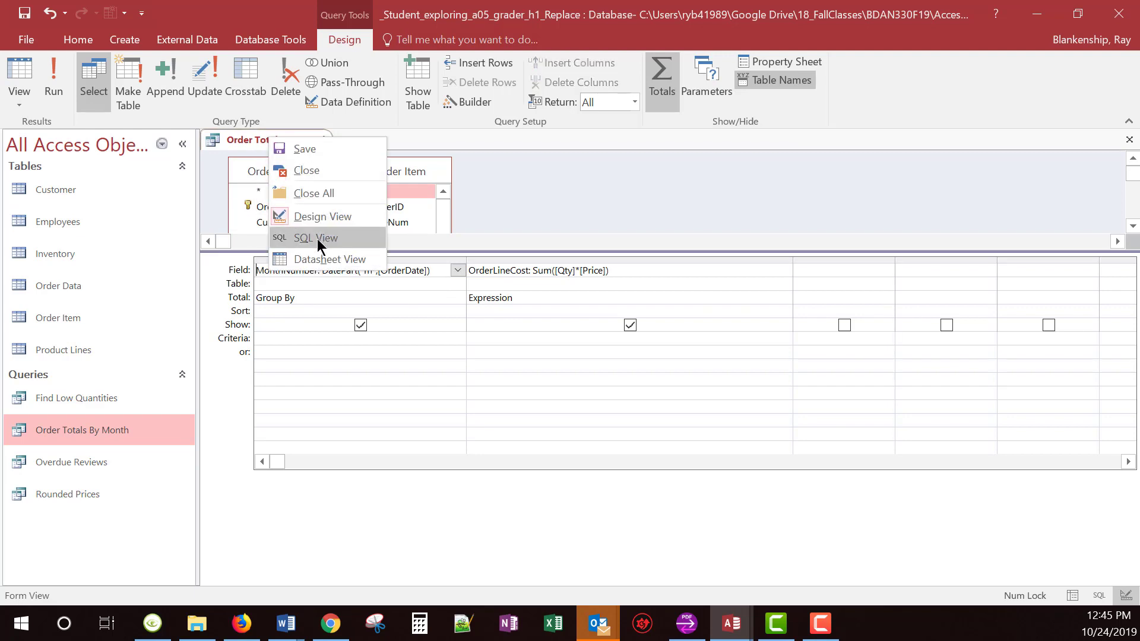
left_click(518, 141)
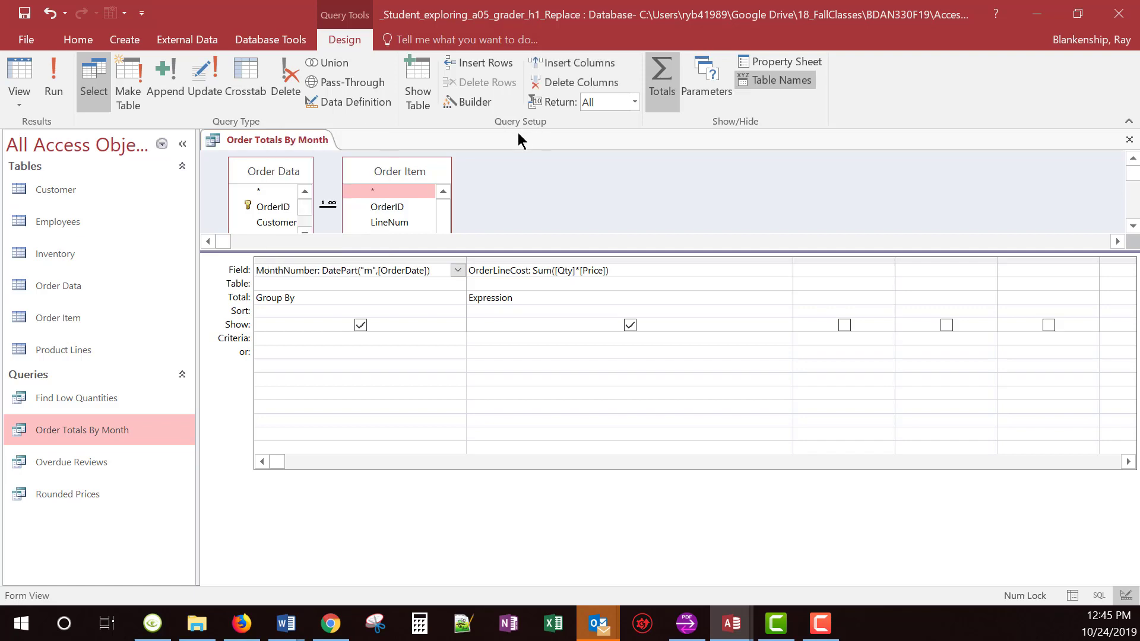
left_click(53, 80)
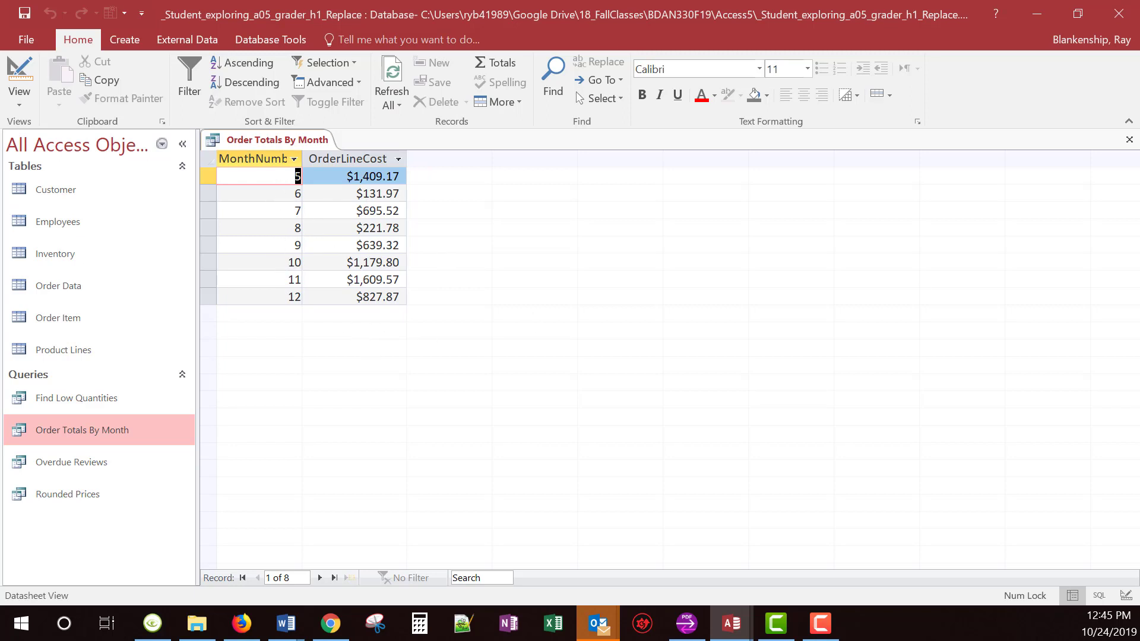
Save and close the Order Totals By Month query and exit Access.
right_click(248, 140)
left_click(285, 152)
right_click(249, 141)
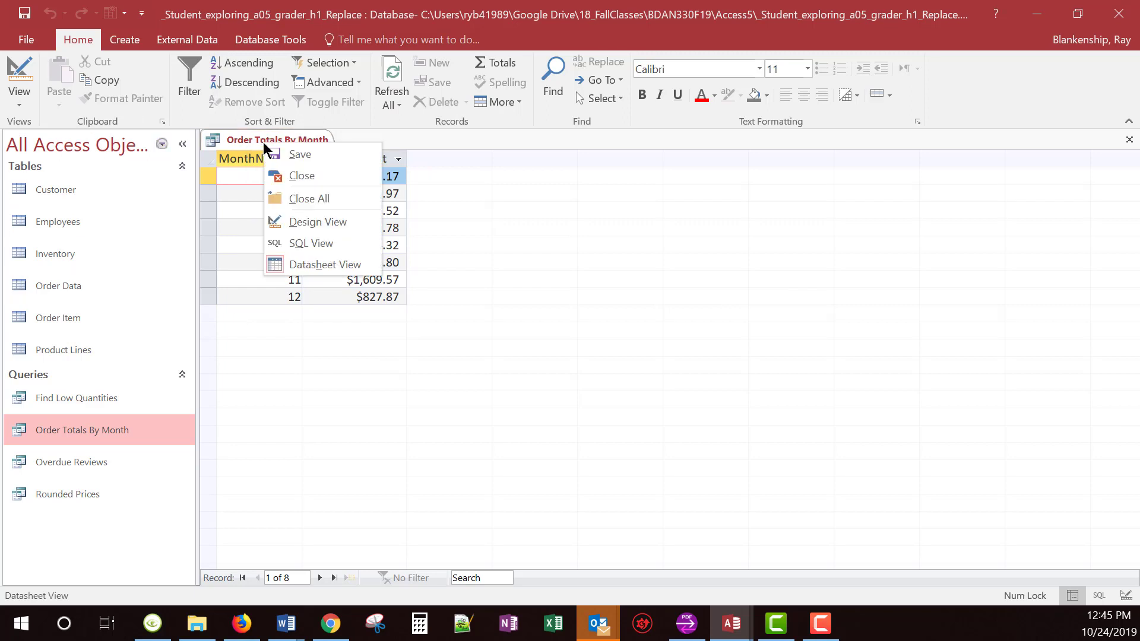
left_click(295, 175)
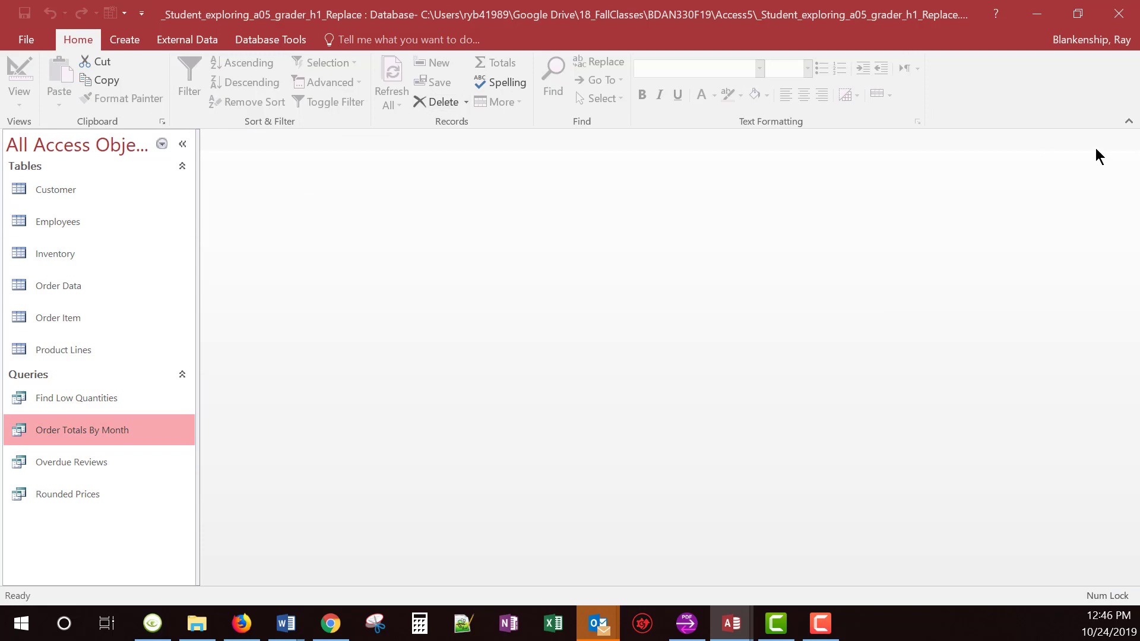
left_click(1118, 20)
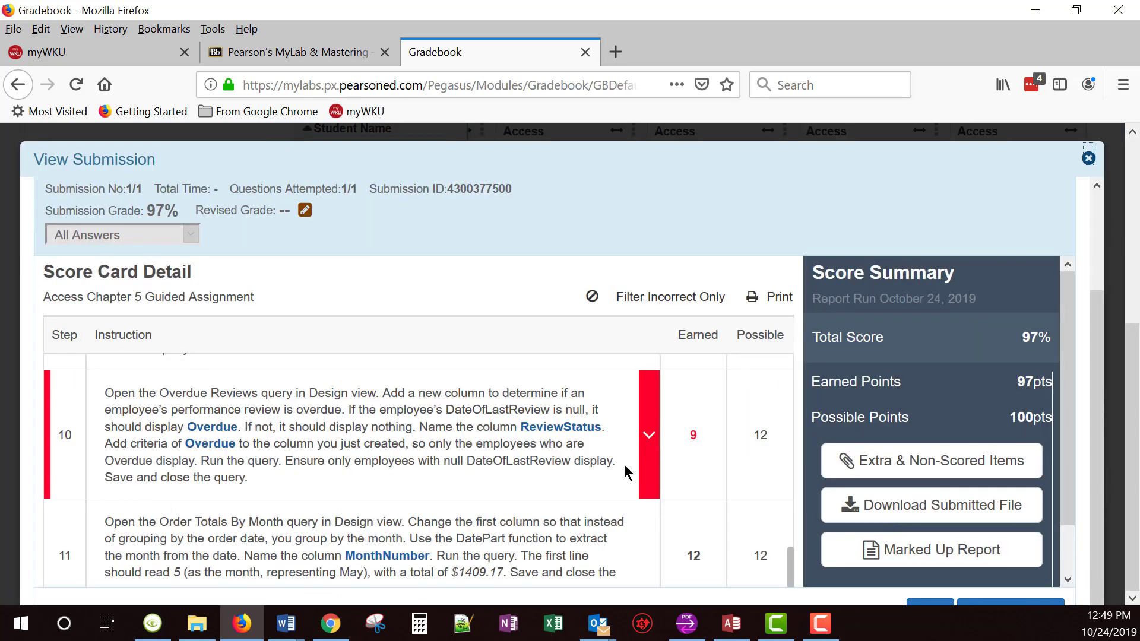
Expand the scoring feedback for step 10 in the Gradebook submission in Firefox and examine the lost points.
left_click(657, 454)
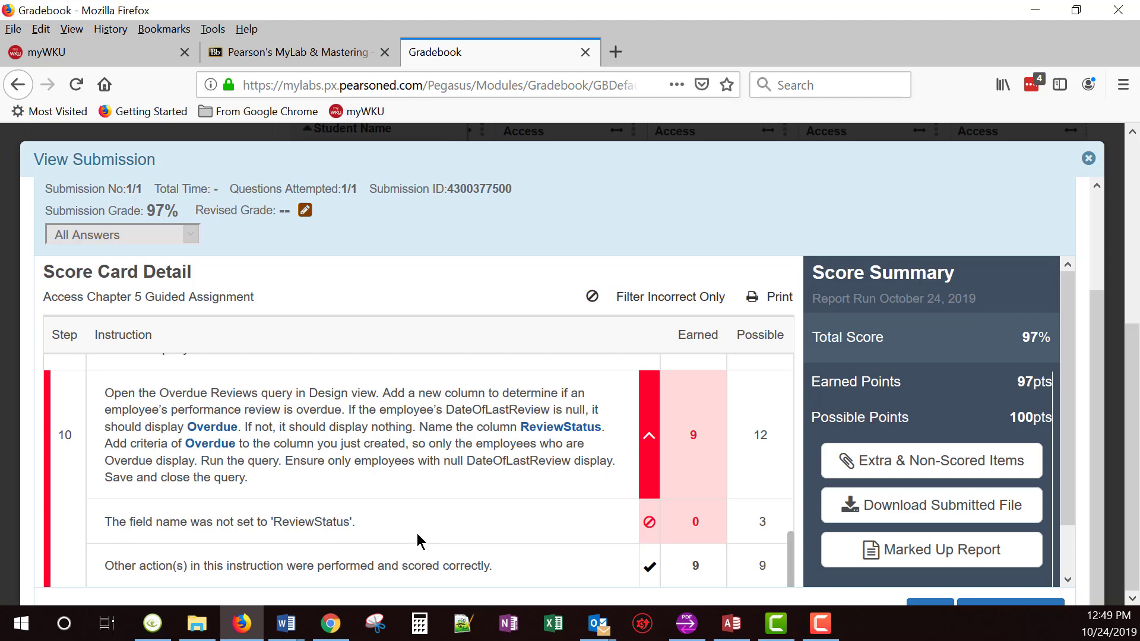
scroll(417, 534, "down", 2)
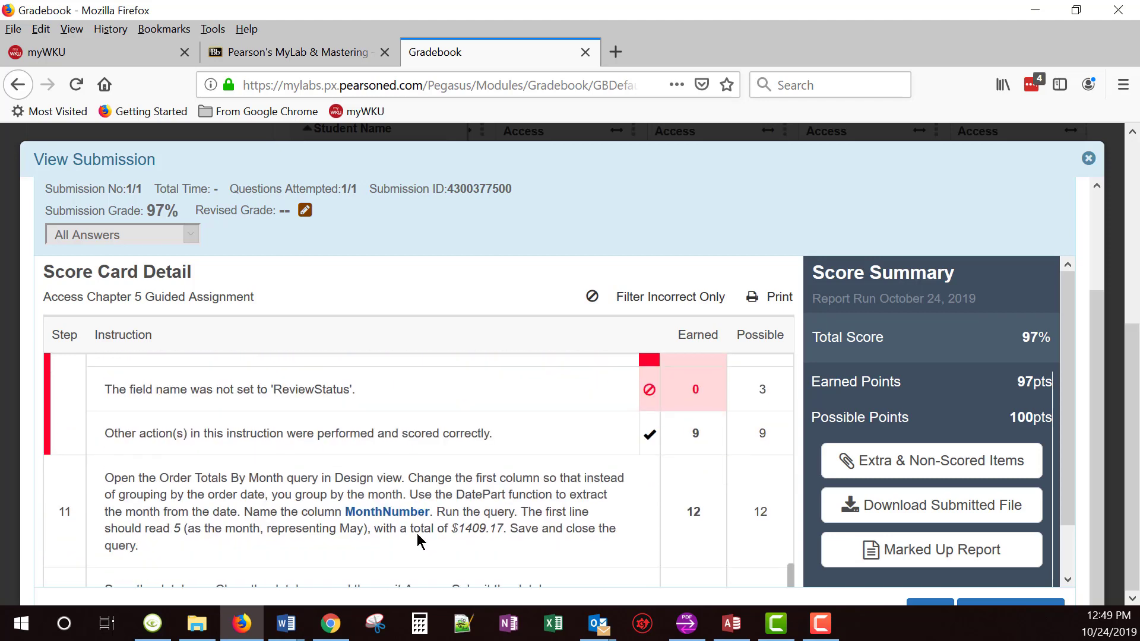
scroll(416, 533, "up", 1)
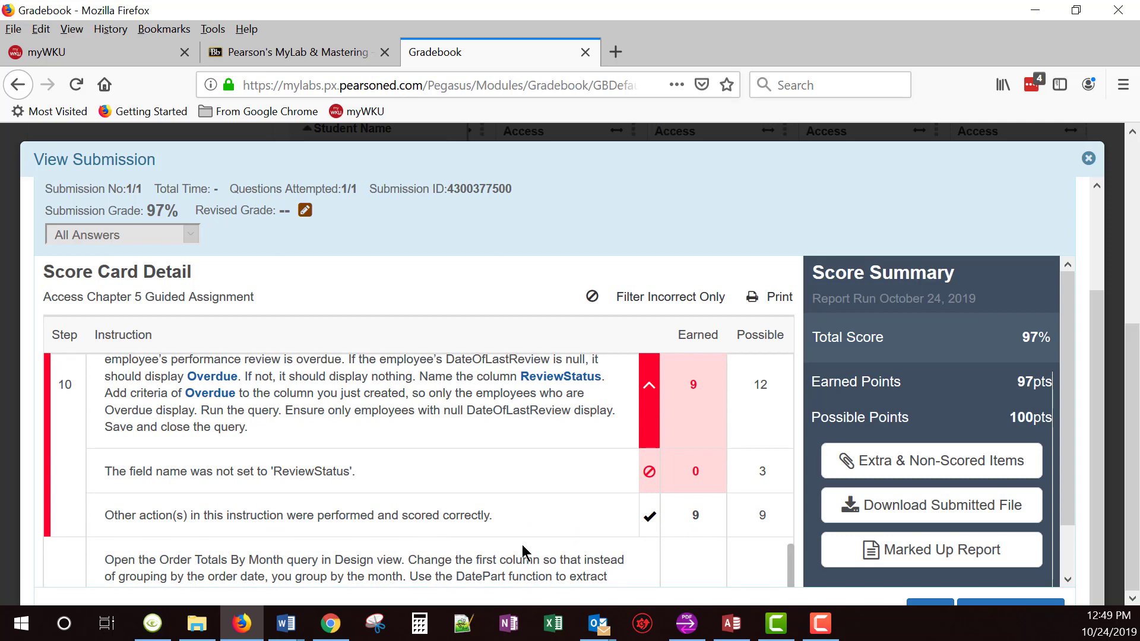
Switch to Access and correct the name of the calculated field in the Overdue Reviews query to ReviewStatus.
key("alt+Tab")
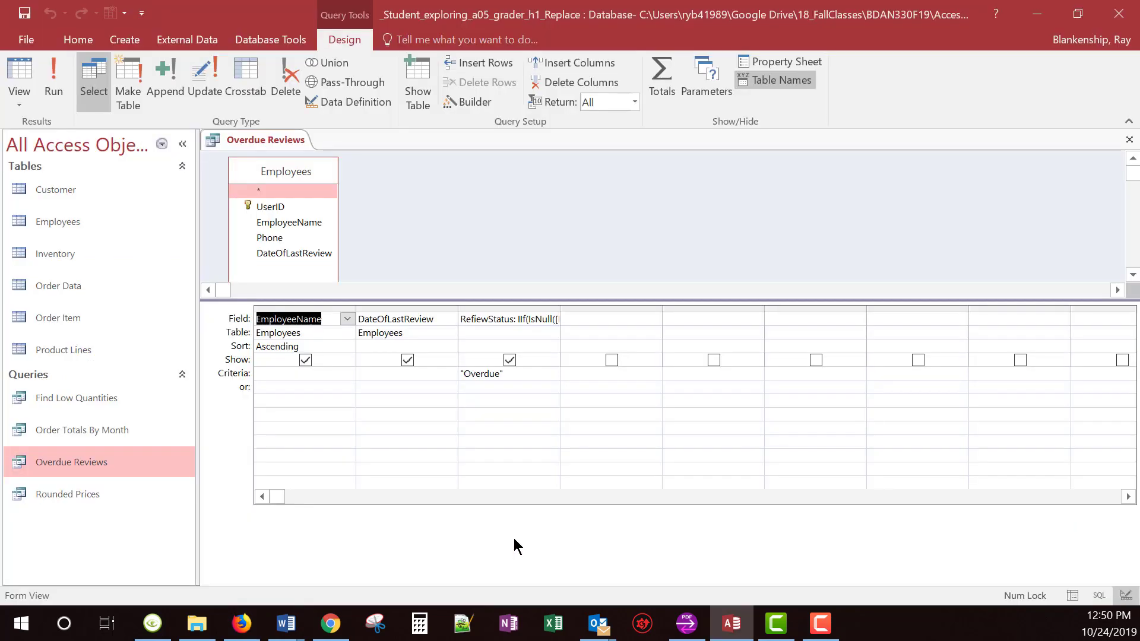
left_click(474, 320)
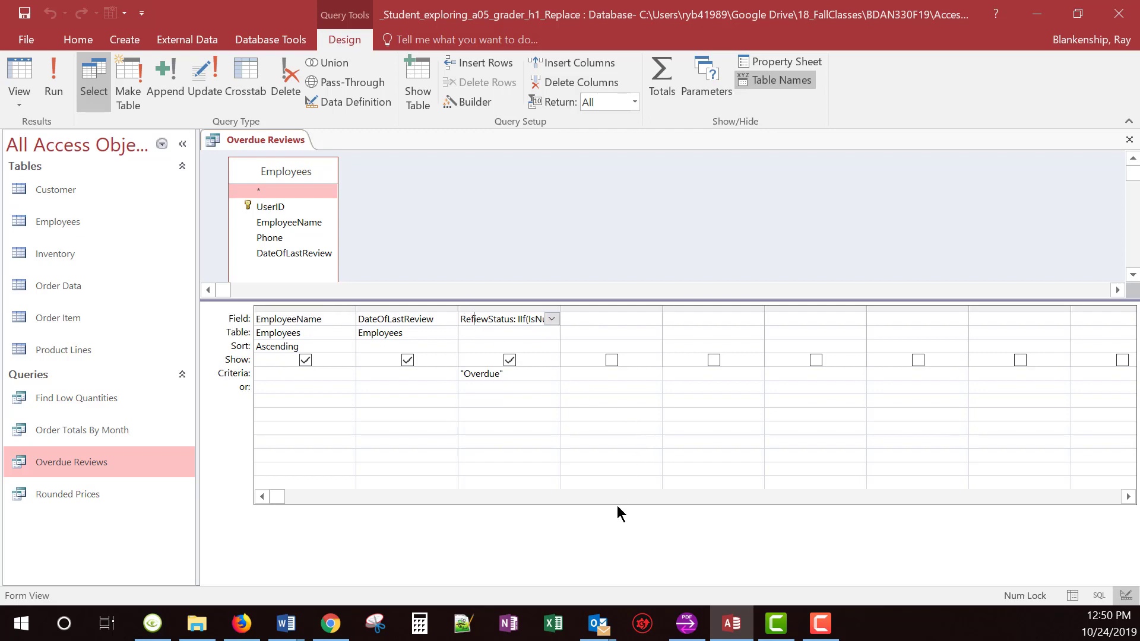
key("BackSpace")
type("v")
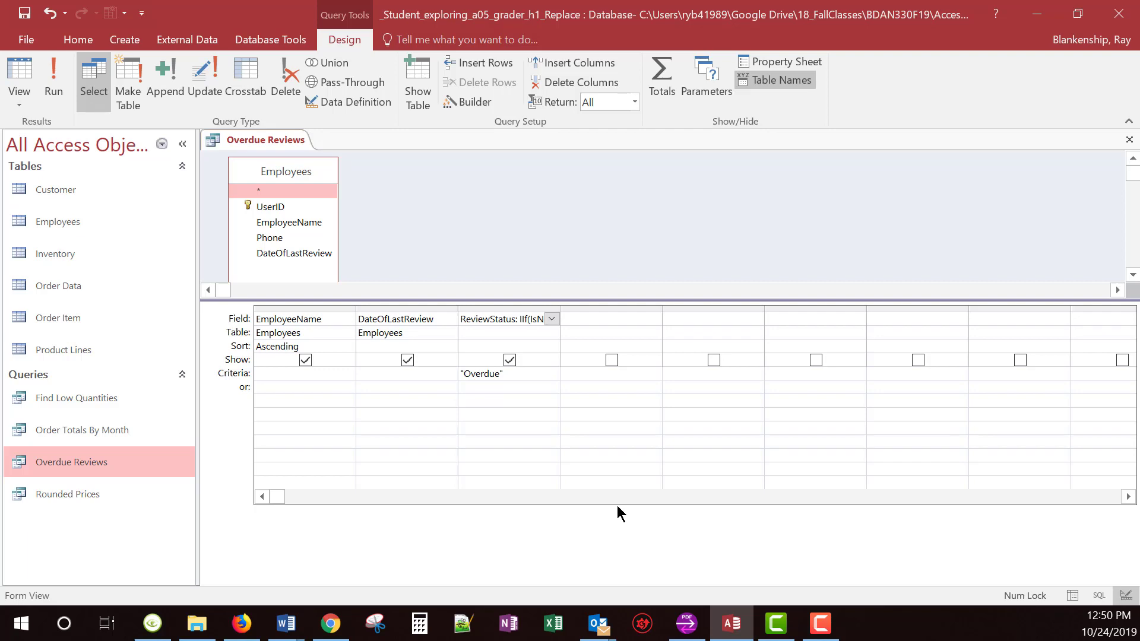